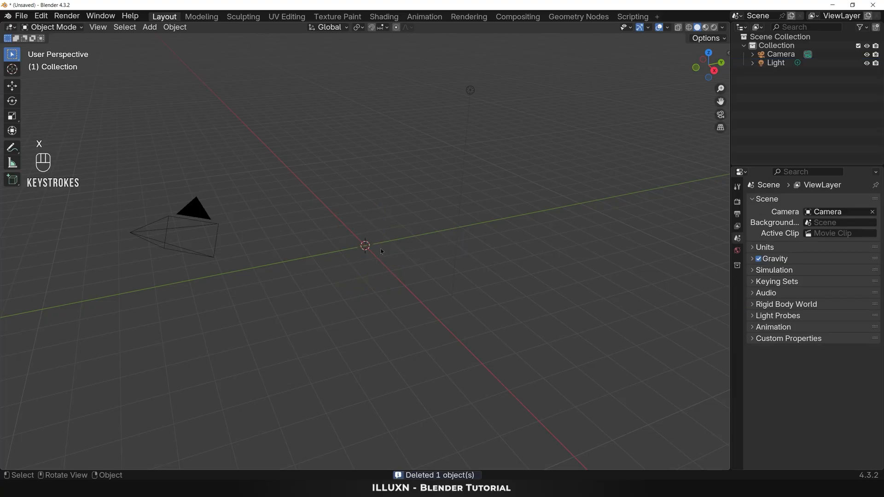
# Step: Add a mesh plane at the origin and extrude its face upward by about 0.43 m
pyautogui.hotkey('shift', 'a')
pyautogui.moveTo(380, 261)
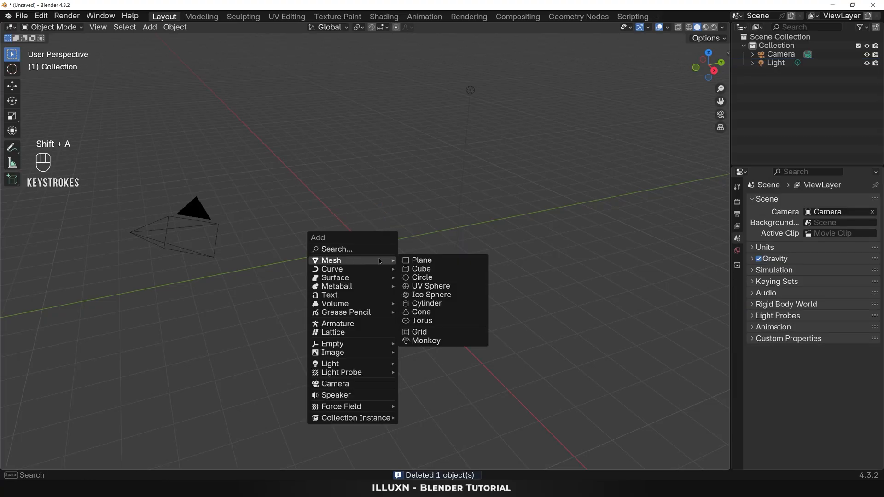
pyautogui.click(426, 261)
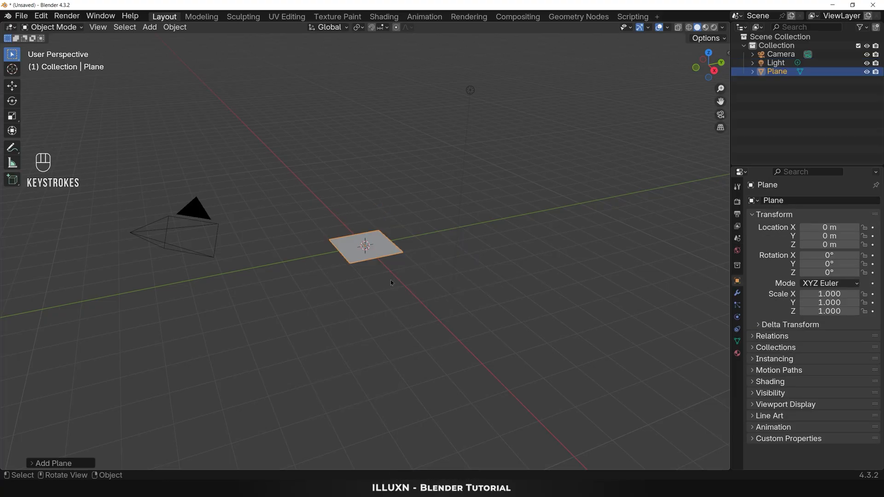
pyautogui.scroll(3, 392, 313)
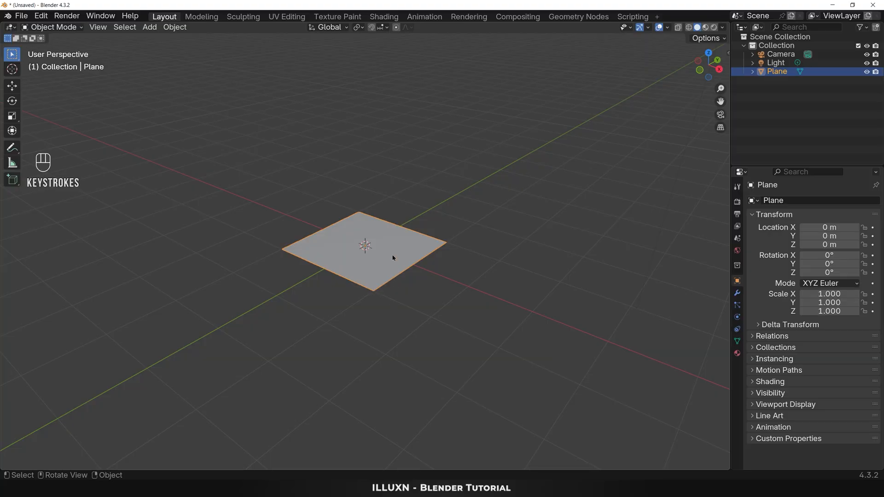
pyautogui.press('Tab')
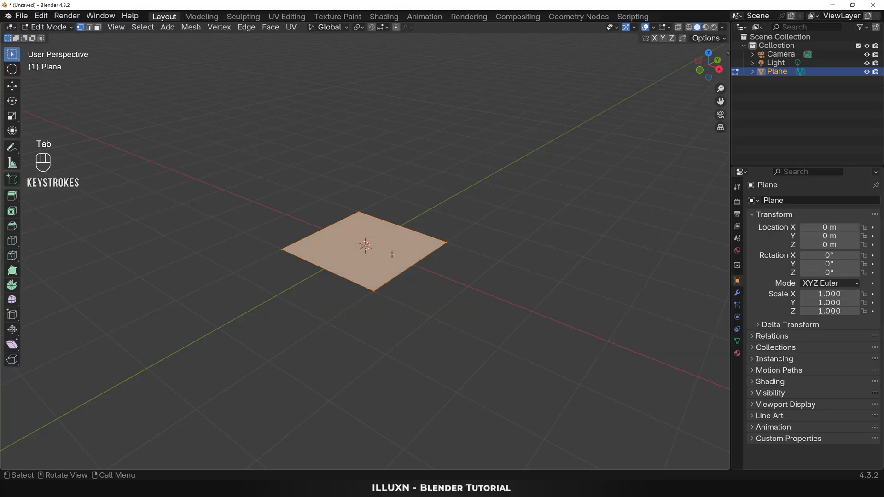
pyautogui.press('e')
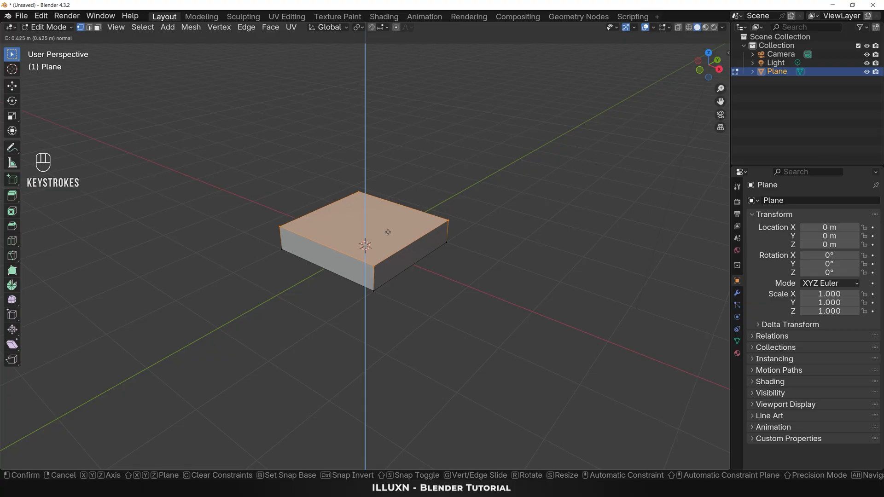
pyautogui.click(388, 232)
# Step: Cut a centred edge loop through the slab along Y and bevel it into a wide central band
pyautogui.hotkey('ctrl', 'r')
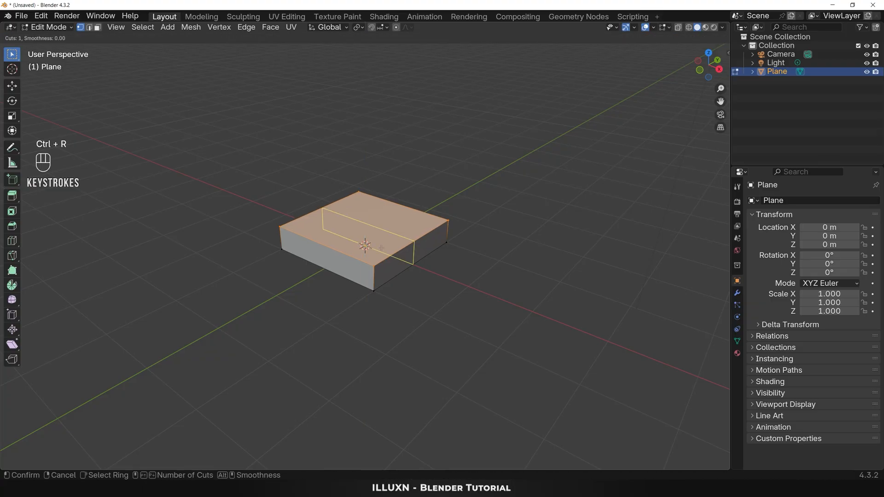
pyautogui.click(343, 256)
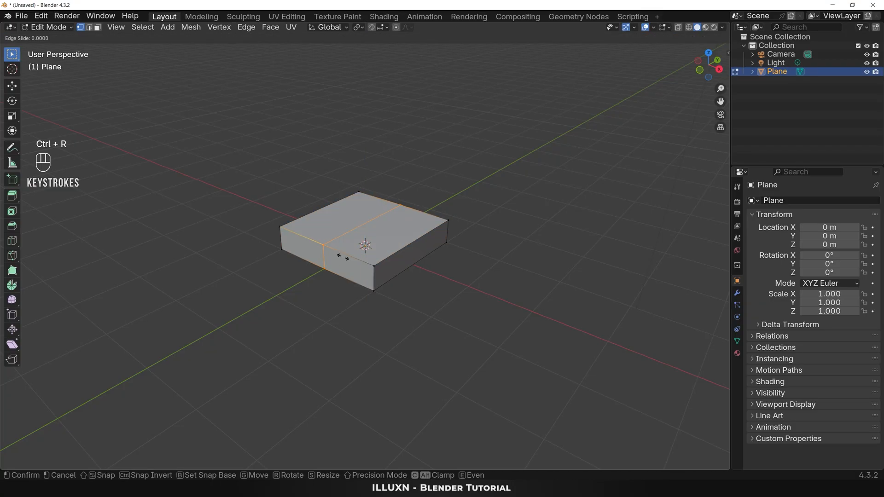
pyautogui.click(343, 256)
pyautogui.press('ctrl')
pyautogui.hotkey('ctrl', 'b')
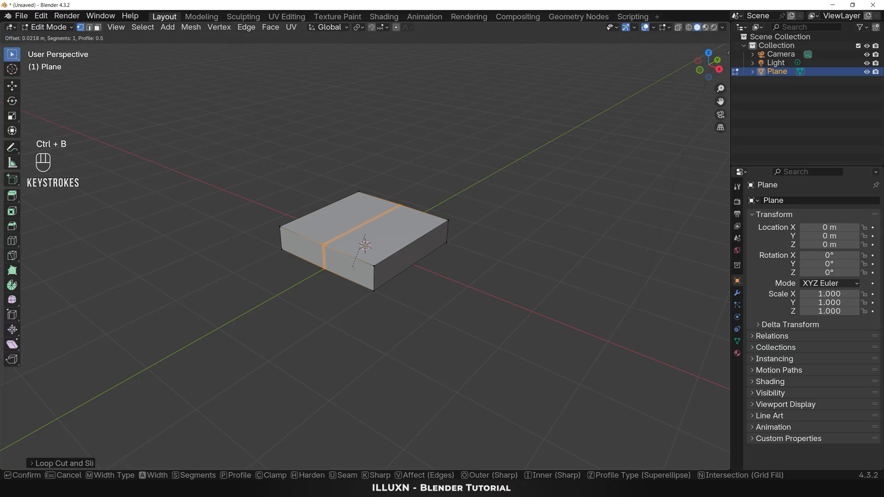
pyautogui.click(386, 290)
pyautogui.moveTo(387, 289); pyautogui.dragTo(405, 337, button='middle')
# Step: Cut a second centred loop along X and bevel it by about 0.51 m, dividing the slab's top into nine faces
pyautogui.press('ctrl')
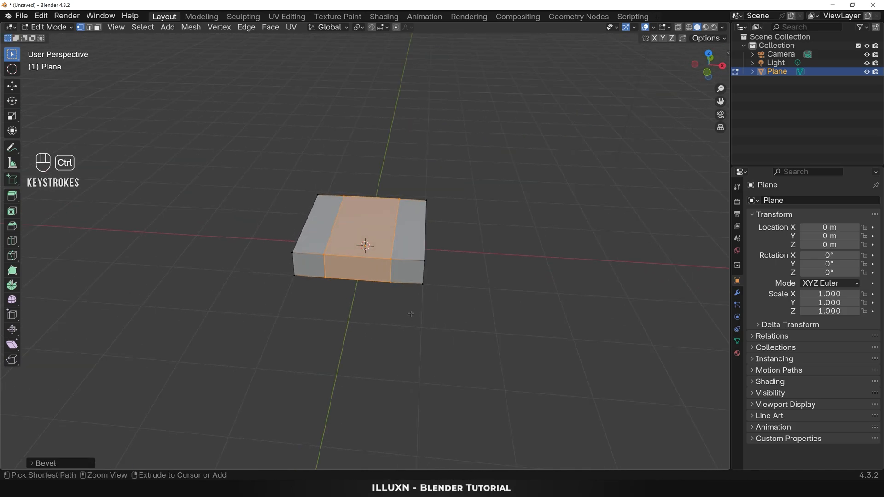
pyautogui.hotkey('ctrl', 'r')
pyautogui.click(421, 241)
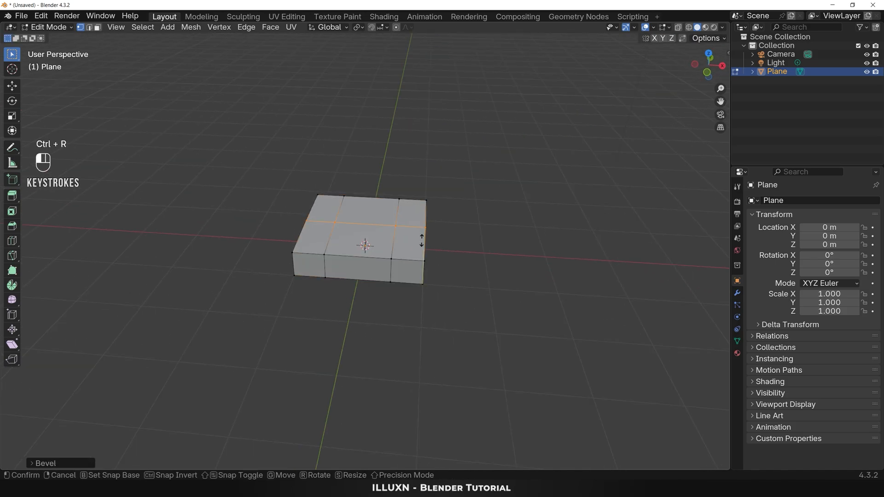
pyautogui.rightClick(421, 240)
pyautogui.press('ctrl')
pyautogui.hotkey('ctrl', 'b')
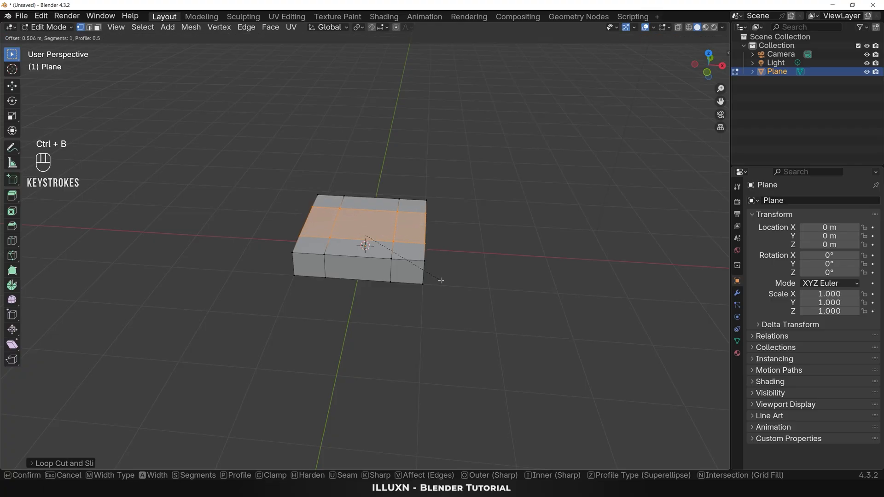
pyautogui.click(440, 280)
# Step: Extrude the seven outer top faces upward in a U shape as armrests and backrest, leaving out the centre and middle front faces
pyautogui.moveTo(529, 312); pyautogui.dragTo(436, 257, button='middle')
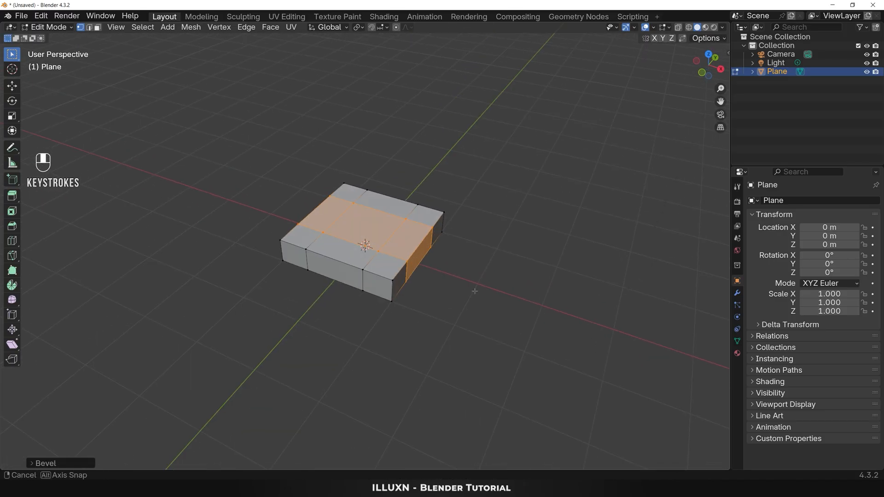
pyautogui.press('3')
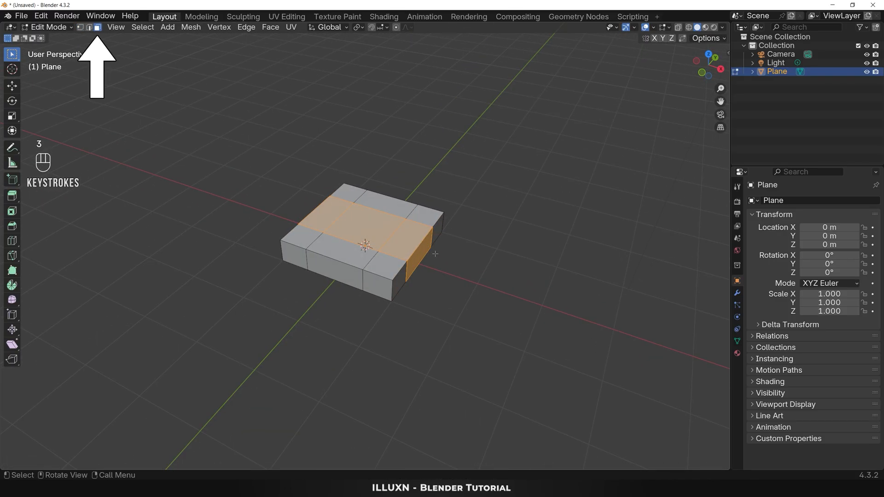
pyautogui.click(386, 267)
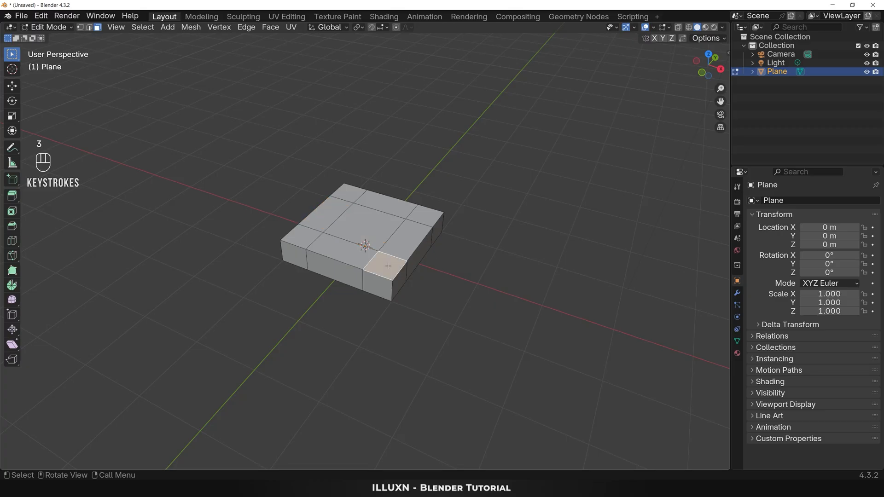
pyautogui.keyDown('shift'); pyautogui.click(401, 244); pyautogui.keyUp('shift')
pyautogui.keyDown('shift'); pyautogui.click(426, 216); pyautogui.keyUp('shift')
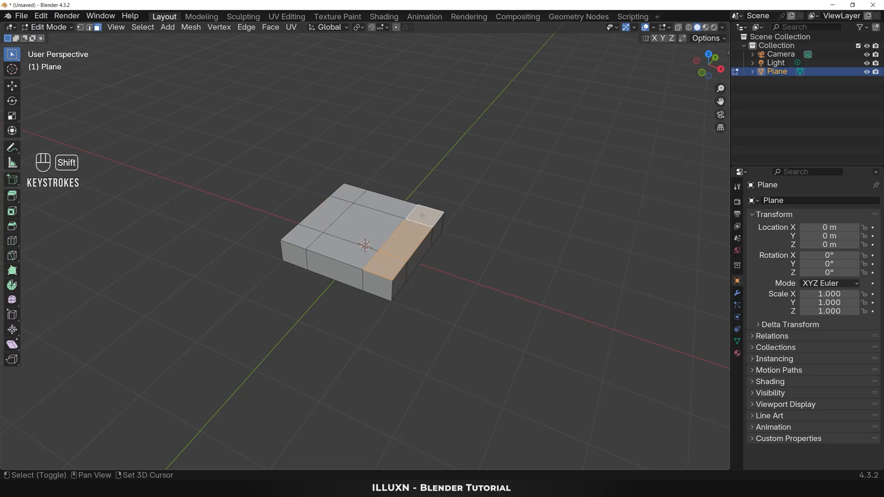
pyautogui.keyDown('shift'); pyautogui.click(387, 205); pyautogui.keyUp('shift')
pyautogui.keyDown('shift'); pyautogui.click(350, 193); pyautogui.keyUp('shift')
pyautogui.keyDown('shift'); pyautogui.click(325, 222); pyautogui.keyUp('shift')
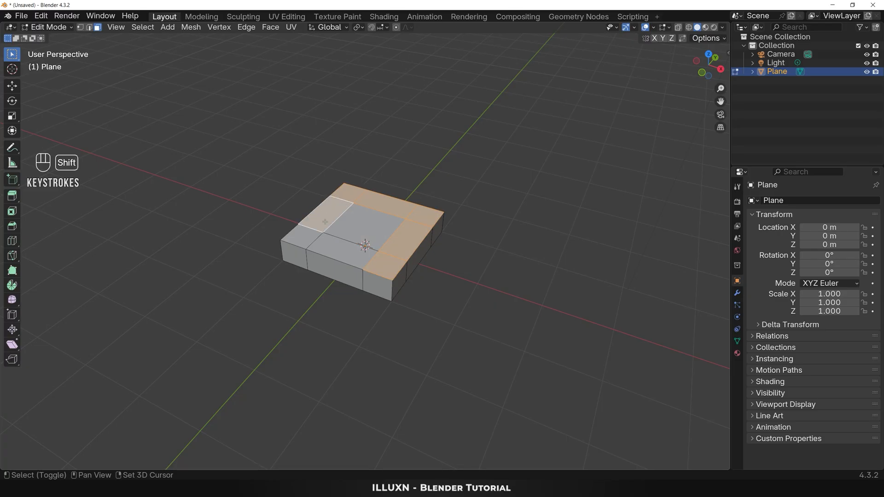
pyautogui.keyDown('shift'); pyautogui.click(302, 240); pyautogui.keyUp('shift')
pyautogui.press('e')
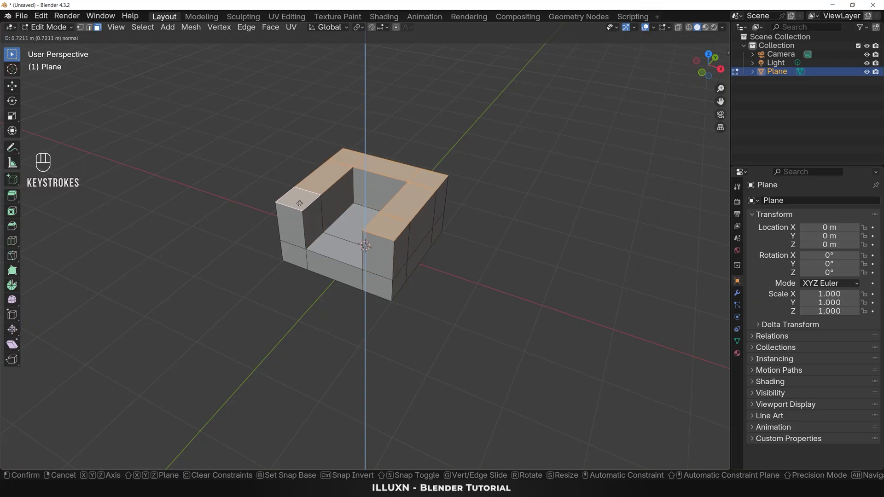
pyautogui.click(297, 195)
pyautogui.click(431, 298)
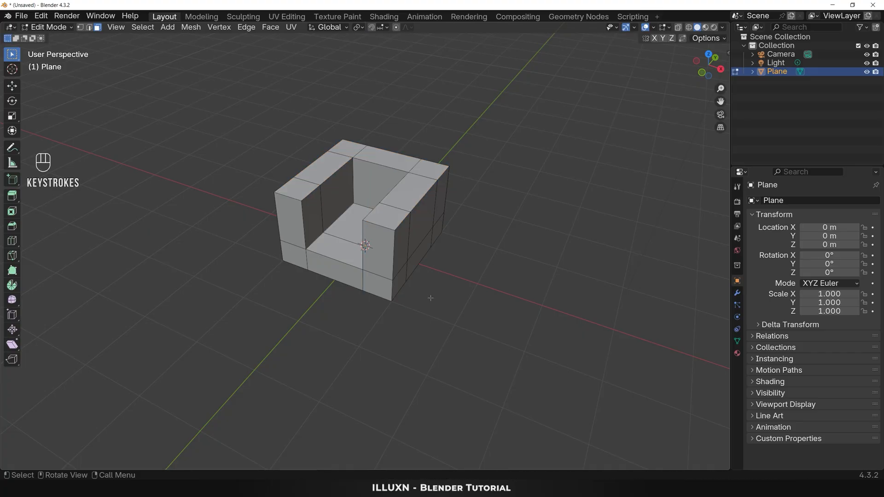
# Step: Add a Bevel modifier to the chair object in Object Mode, with 2 segments and an amount of 0.5 m
pyautogui.press('Tab')
pyautogui.click(417, 235)
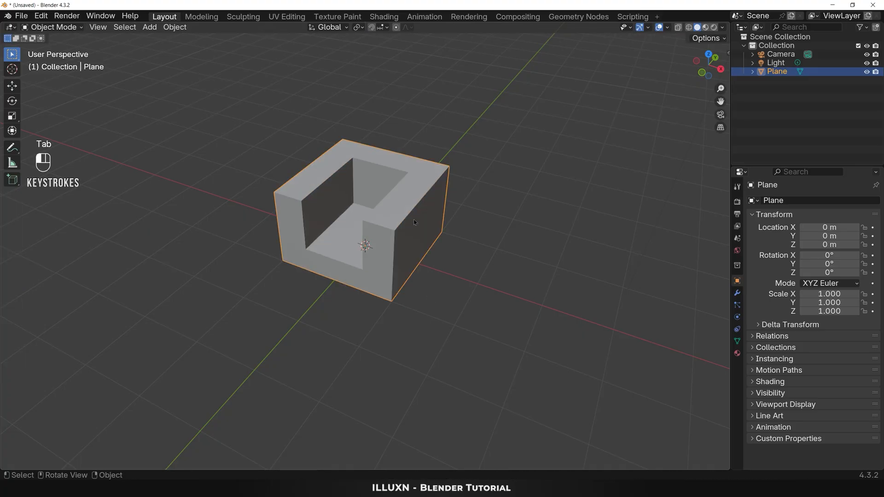
pyautogui.click(736, 295)
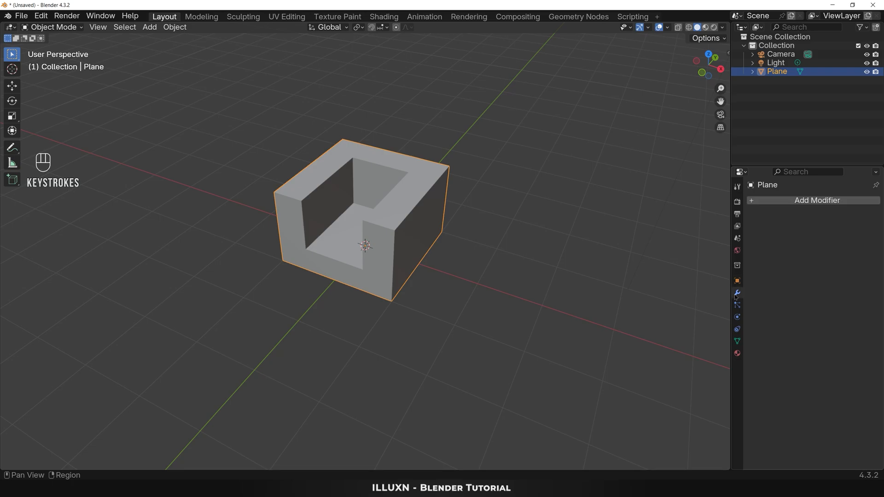
pyautogui.click(794, 201)
pyautogui.moveTo(788, 236)
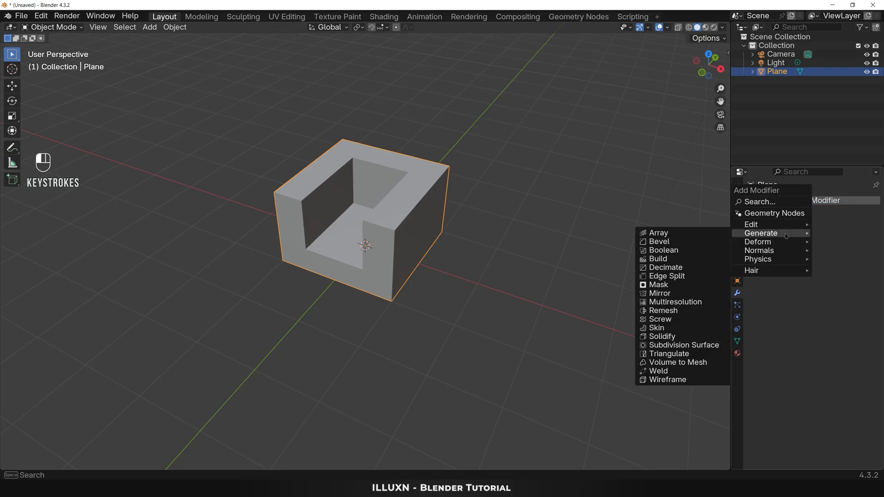
pyautogui.click(682, 243)
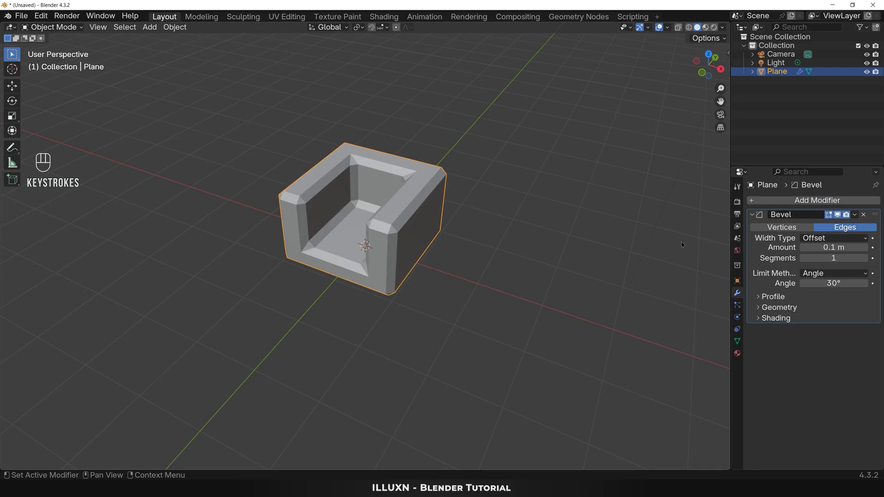
pyautogui.click(865, 258)
pyautogui.click(835, 248)
pyautogui.write('0.5')
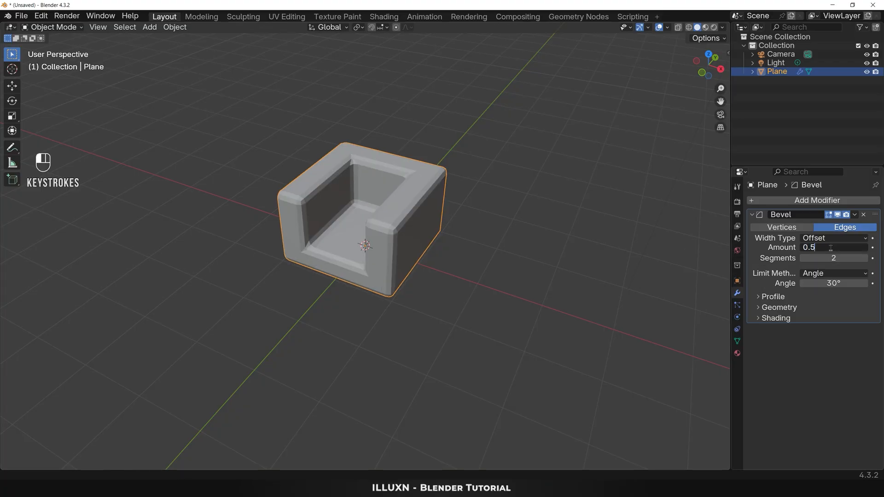
pyautogui.press('Return')
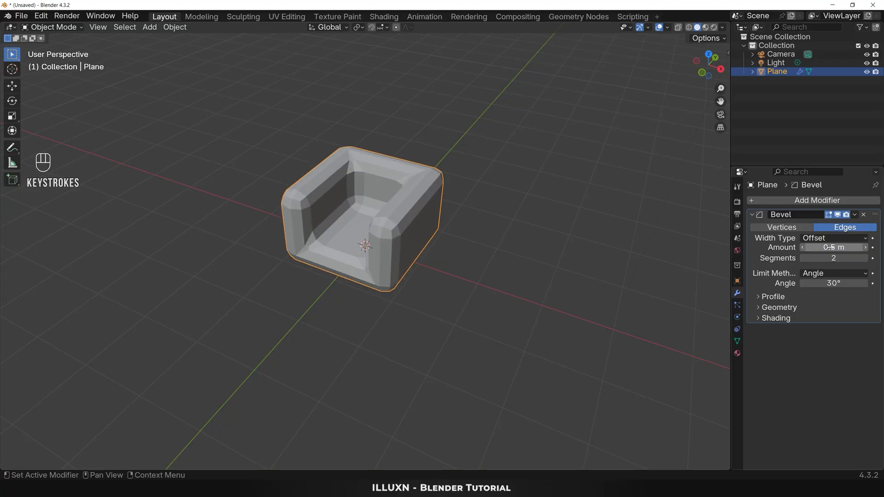
# Step: Add a Subdivision Surface modifier after the bevel and set its viewport level to 2
pyautogui.click(819, 201)
pyautogui.moveTo(821, 203)
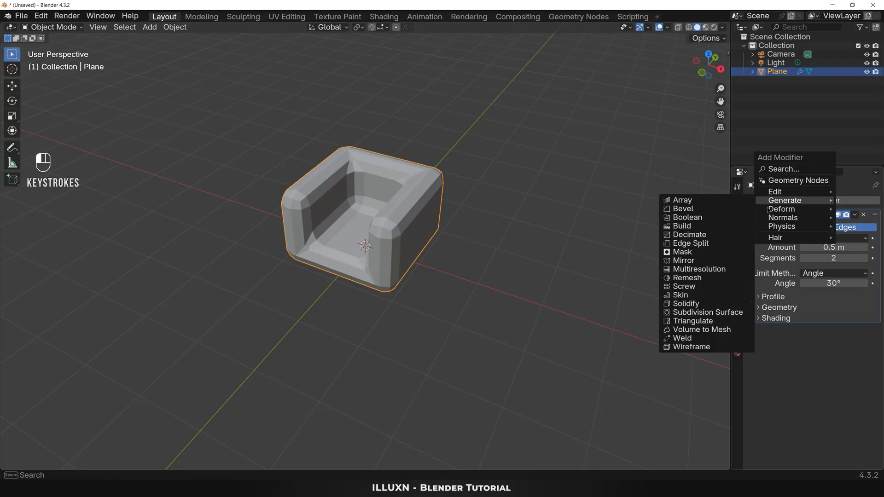
pyautogui.click(722, 313)
pyautogui.click(865, 353)
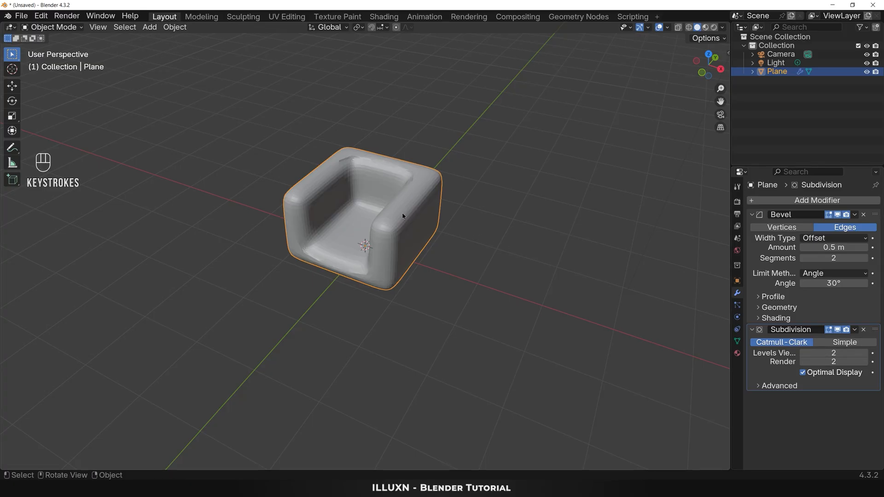
# Step: Set the mean edge bevel weight of the entire chair mesh to 1.00 and limit the Bevel modifier by Weight
pyautogui.press('Tab')
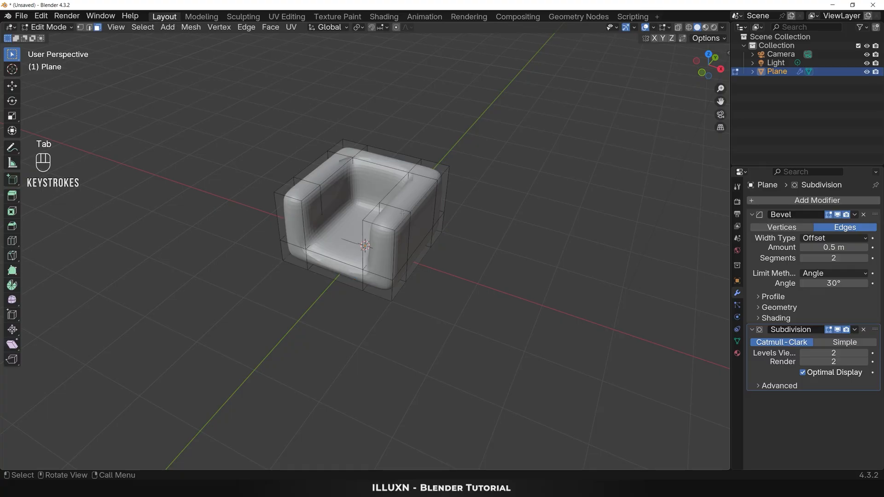
pyautogui.click(403, 213)
pyautogui.press('a')
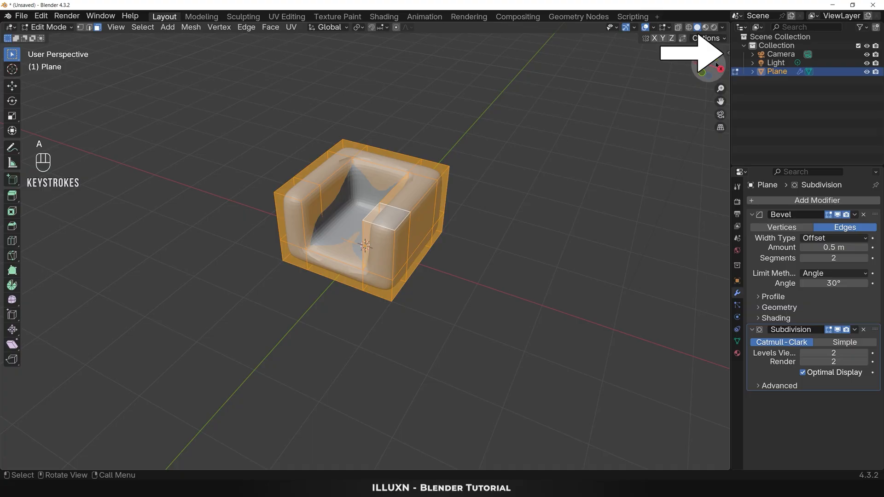
pyautogui.press('n')
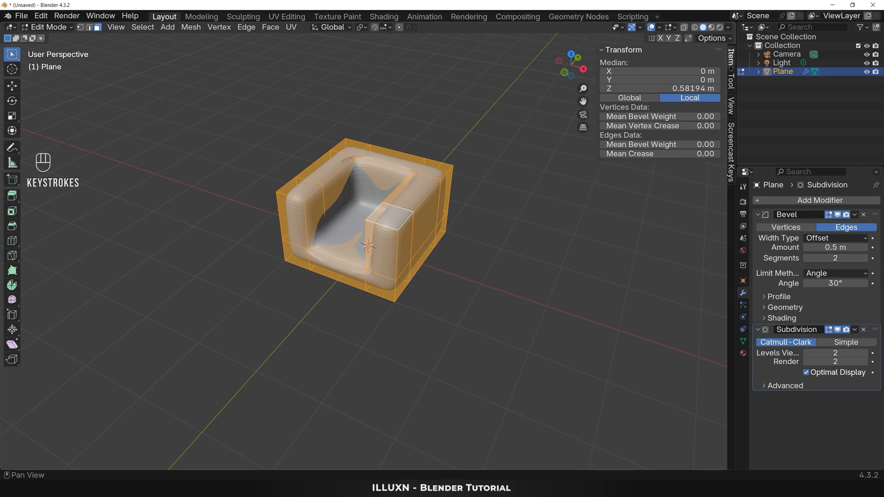
pyautogui.moveTo(659, 144); pyautogui.dragTo(705, 144)
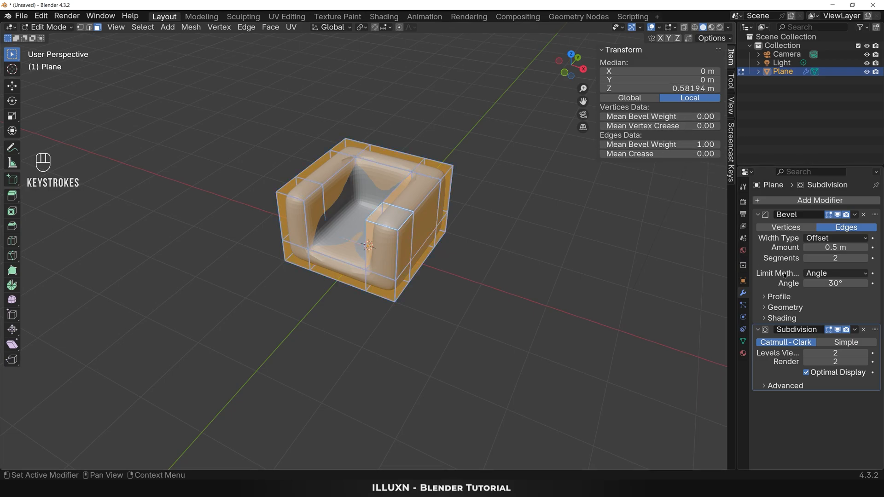
pyautogui.click(842, 275)
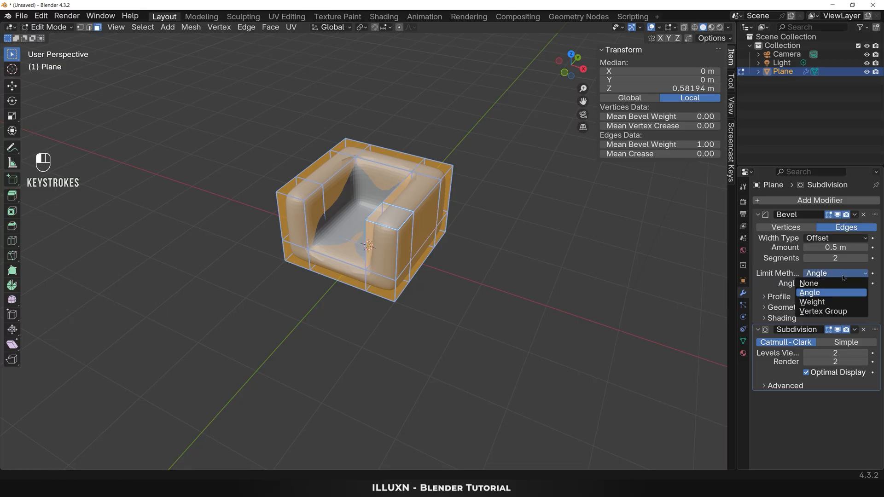
pyautogui.click(828, 303)
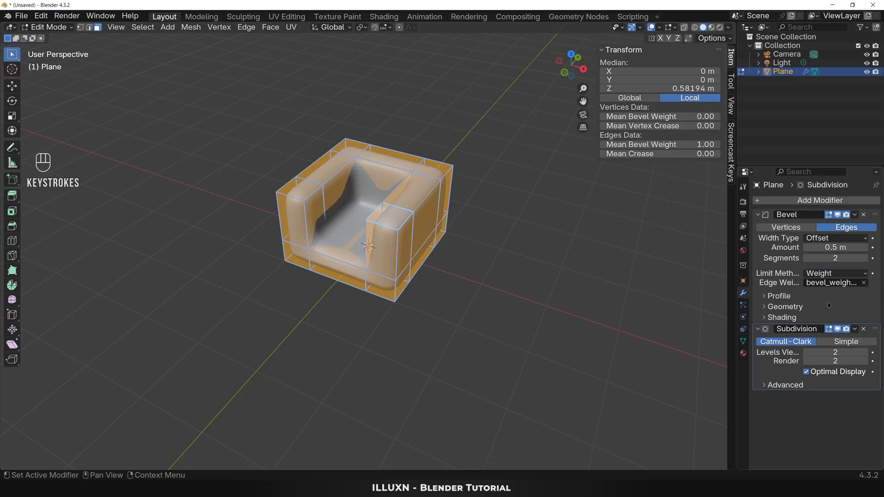
# Step: Set the Bevel modifier's superellipse profile shape to 1.00 and clear the mesh selection
pyautogui.click(779, 296)
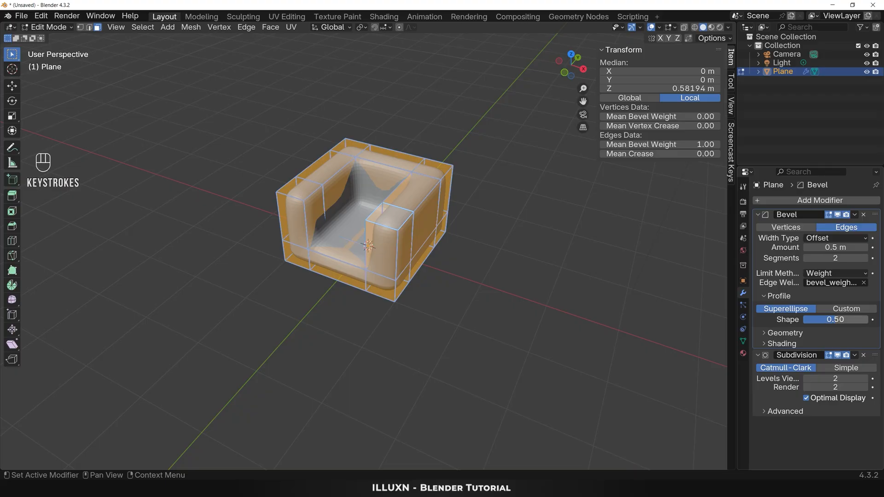
pyautogui.moveTo(829, 320); pyautogui.dragTo(866, 320)
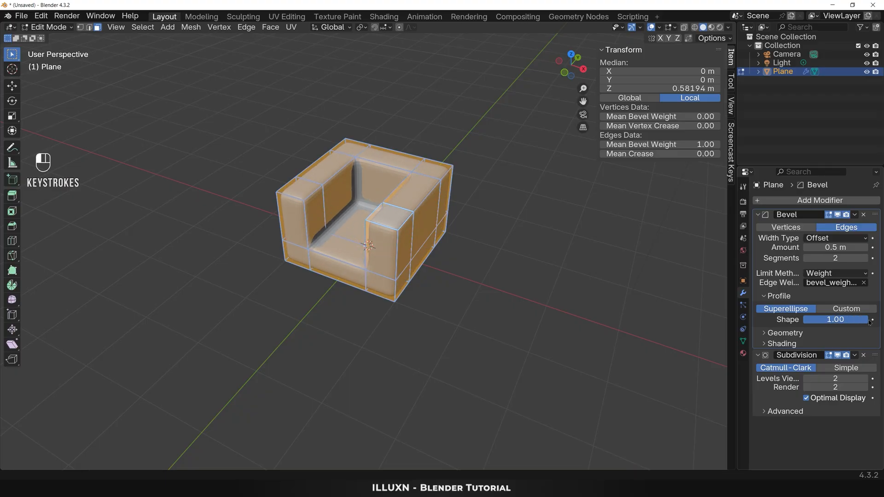
pyautogui.click(495, 279)
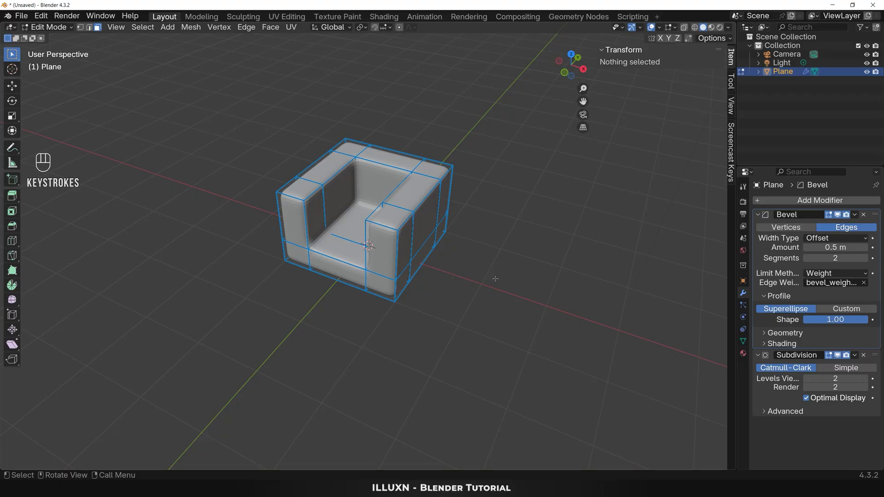
# Step: Return the chair to Object Mode and apply smooth shading to it
pyautogui.press('Tab')
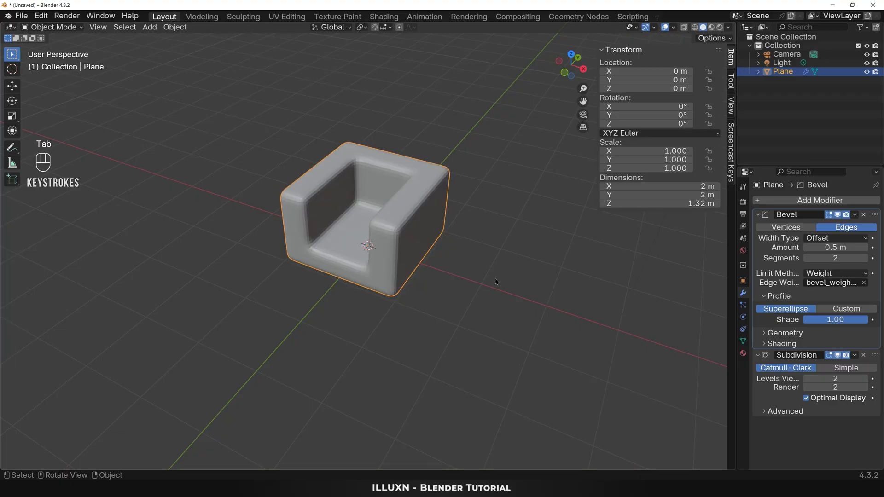
pyautogui.rightClick(412, 215)
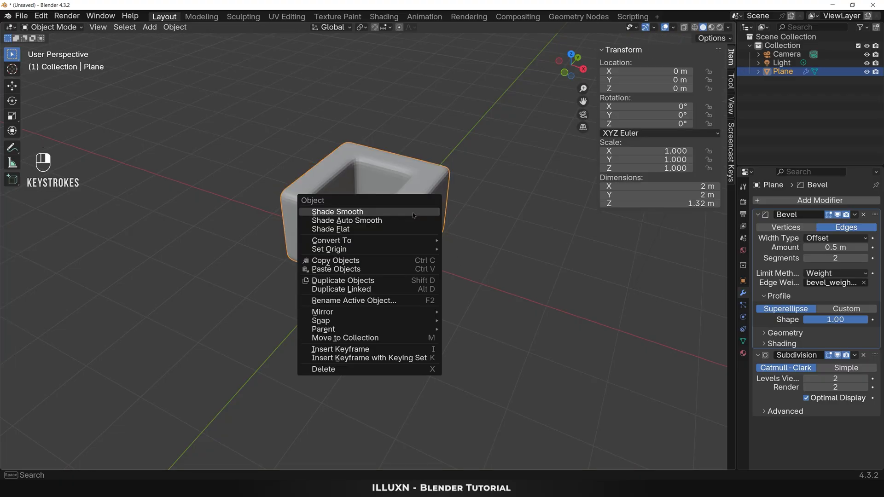
pyautogui.click(413, 215)
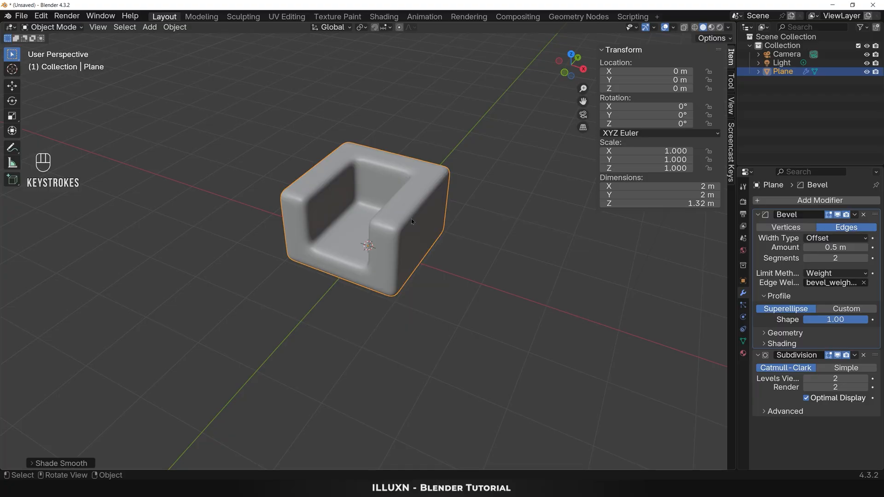
pyautogui.moveTo(411, 236); pyautogui.dragTo(410, 231, button='middle')
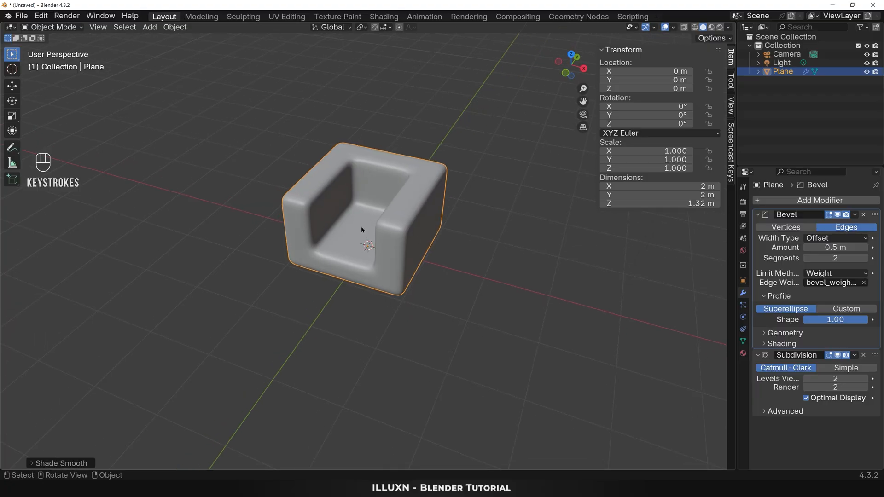
# Step: Duplicate the two seat faces in place in Edit Mode and extrude the copy up about 0.35 m as a cushion
pyautogui.press('Tab')
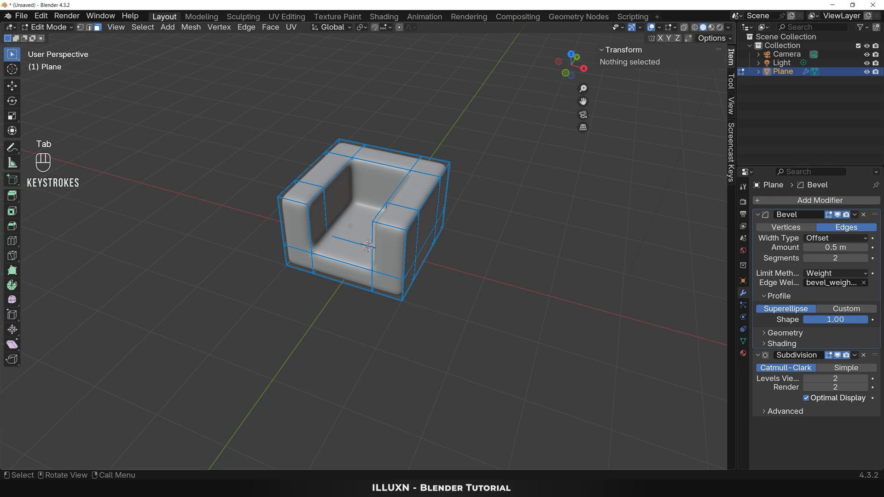
pyautogui.click(353, 227)
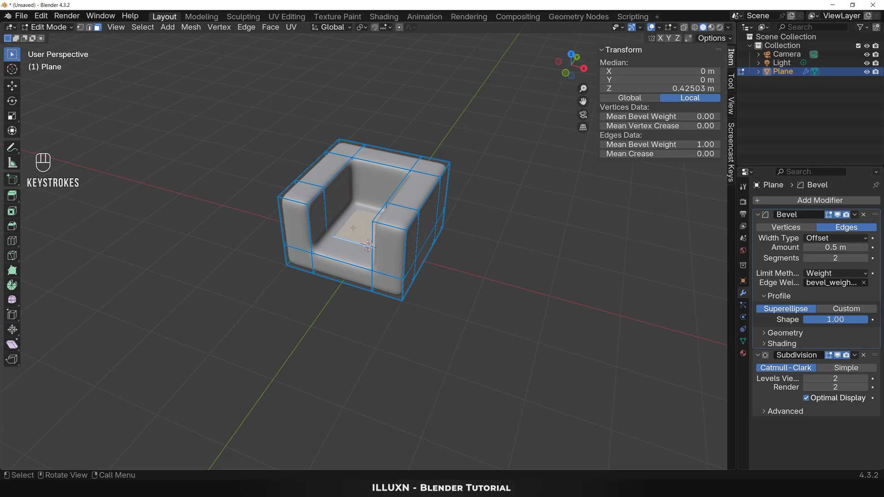
pyautogui.keyDown('shift'); pyautogui.click(347, 250); pyautogui.keyUp('shift')
pyautogui.press('shift')
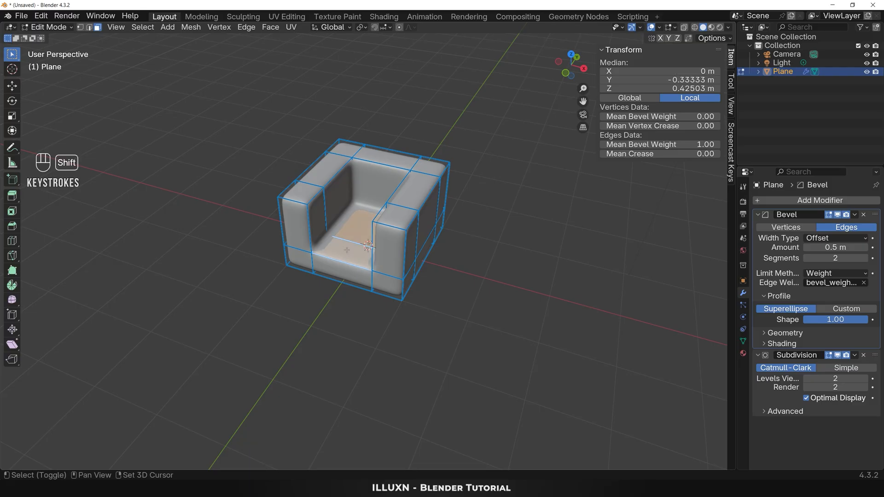
pyautogui.hotkey('shift', 'd')
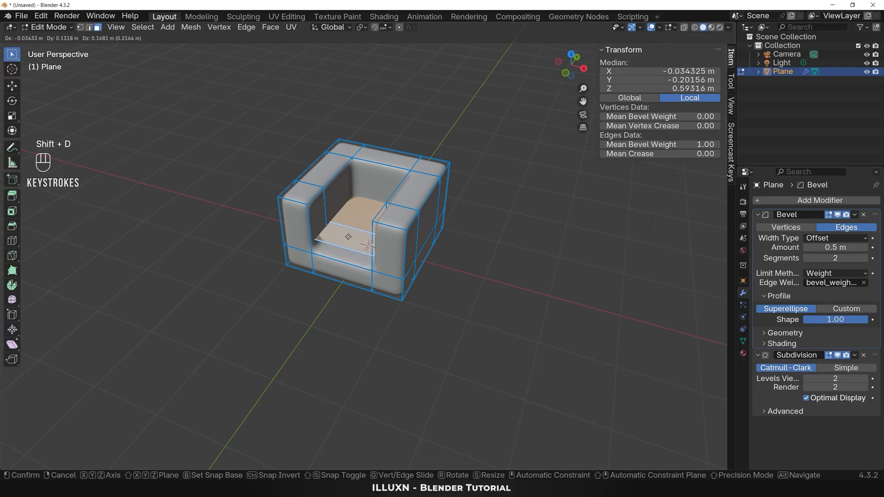
pyautogui.rightClick(349, 236)
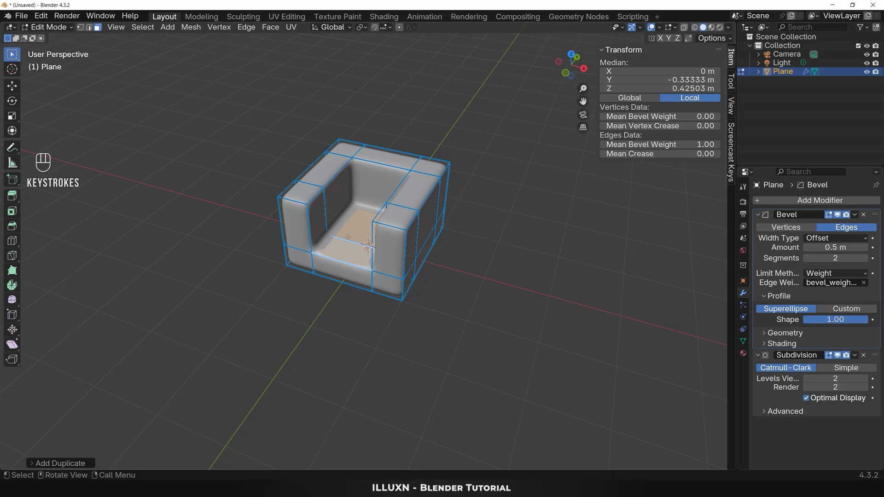
pyautogui.press('e')
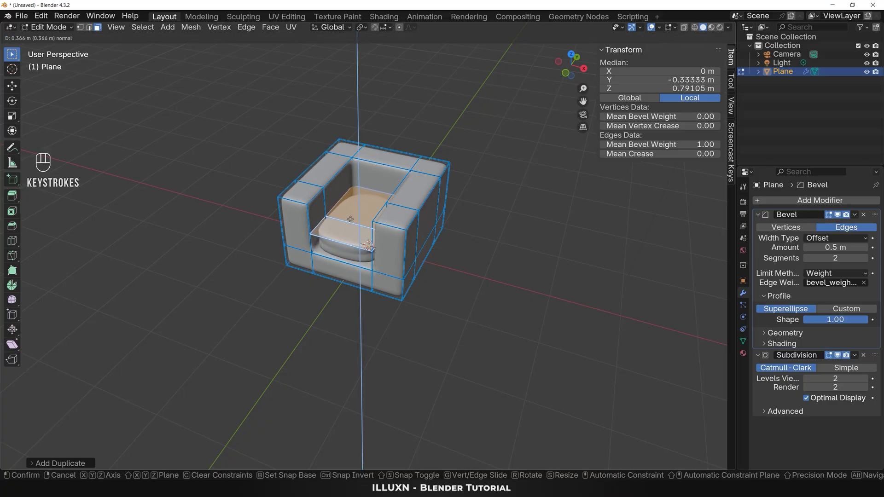
pyautogui.hotkey('ctrl', 'z')
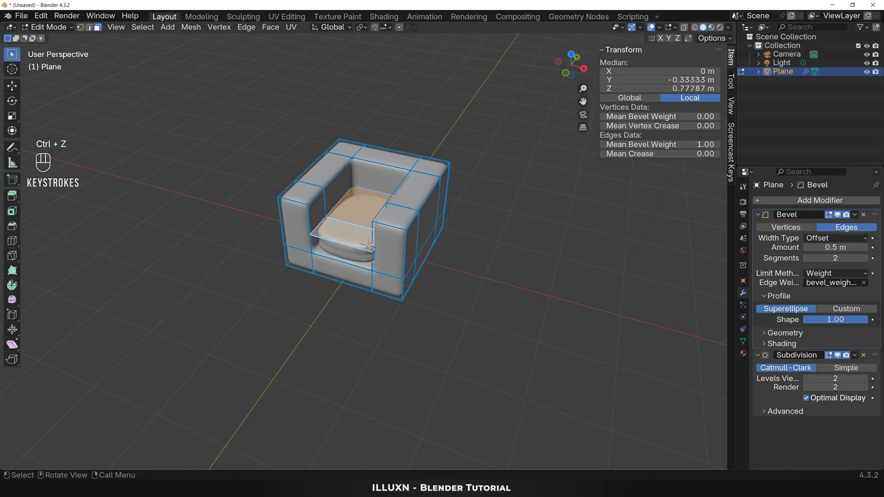
pyautogui.click(357, 303)
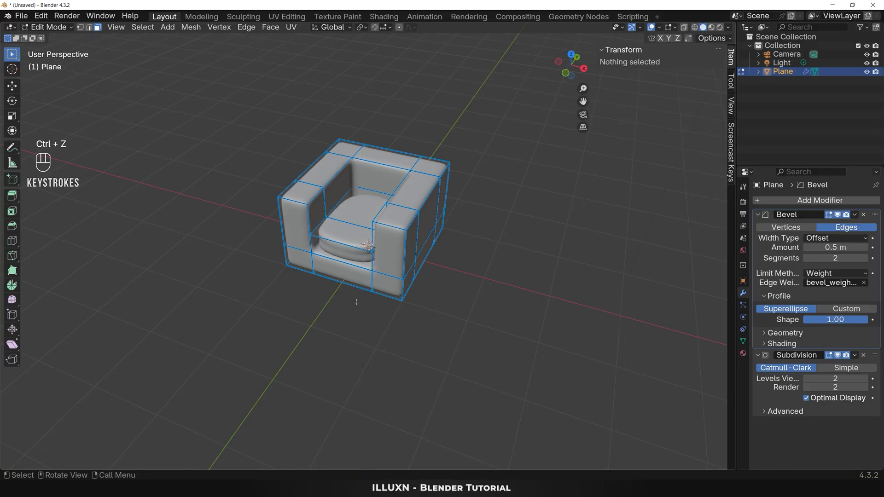
# Step: Select the four corner faces on the chair's underside from the bottom view and duplicate them in place
pyautogui.press('`')
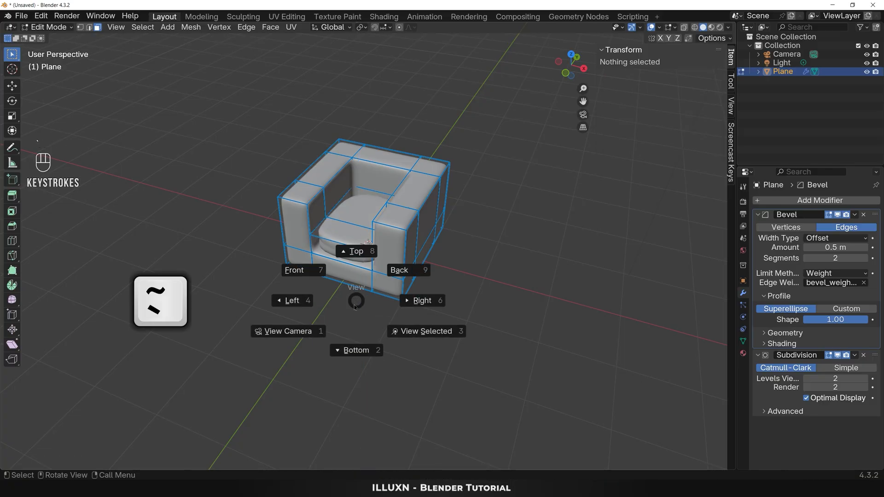
pyautogui.click(355, 352)
pyautogui.click(329, 202)
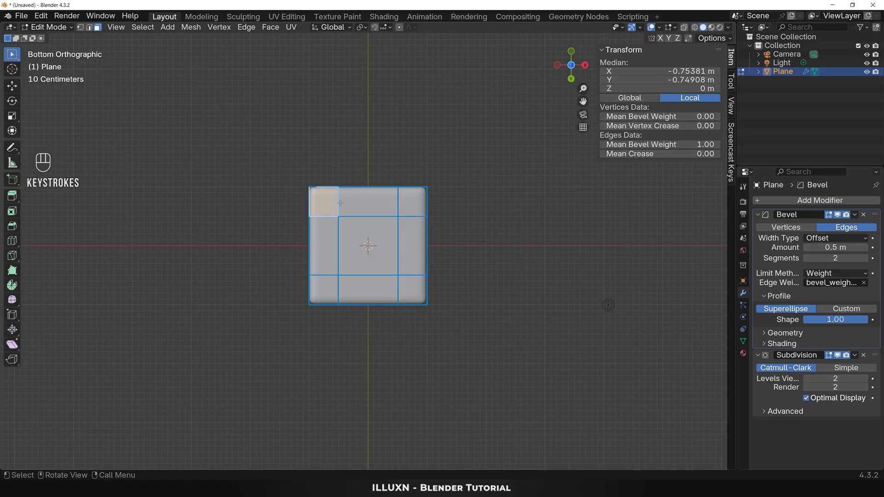
pyautogui.keyDown('shift'); pyautogui.click(410, 203); pyautogui.keyUp('shift')
pyautogui.keyDown('shift'); pyautogui.click(319, 291); pyautogui.keyUp('shift')
pyautogui.keyDown('shift'); pyautogui.click(412, 292); pyautogui.keyUp('shift')
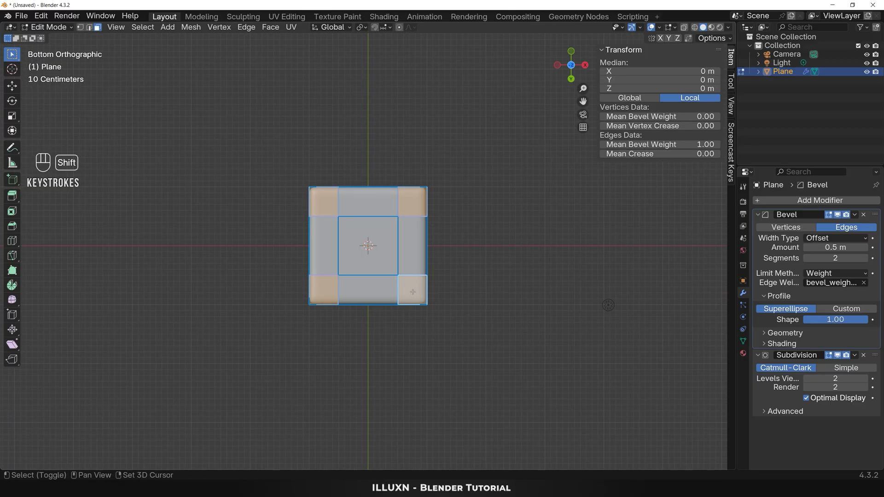
pyautogui.hotkey('shift', 'd')
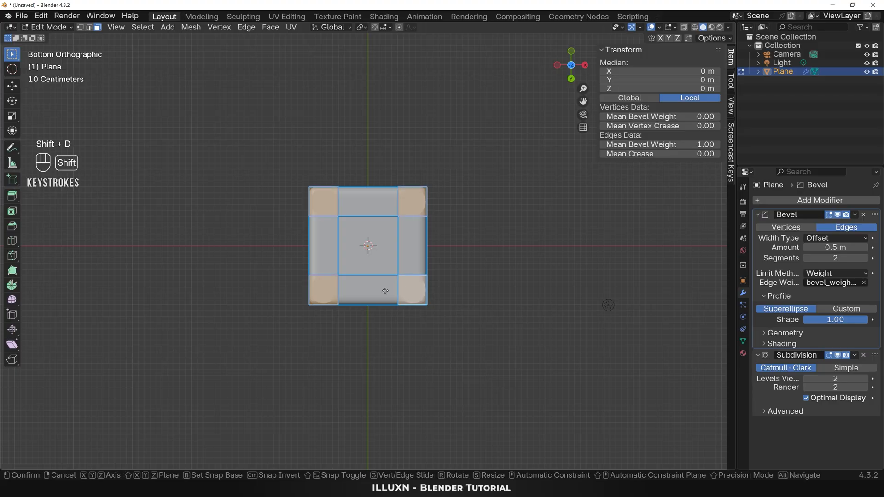
pyautogui.rightClick(413, 296)
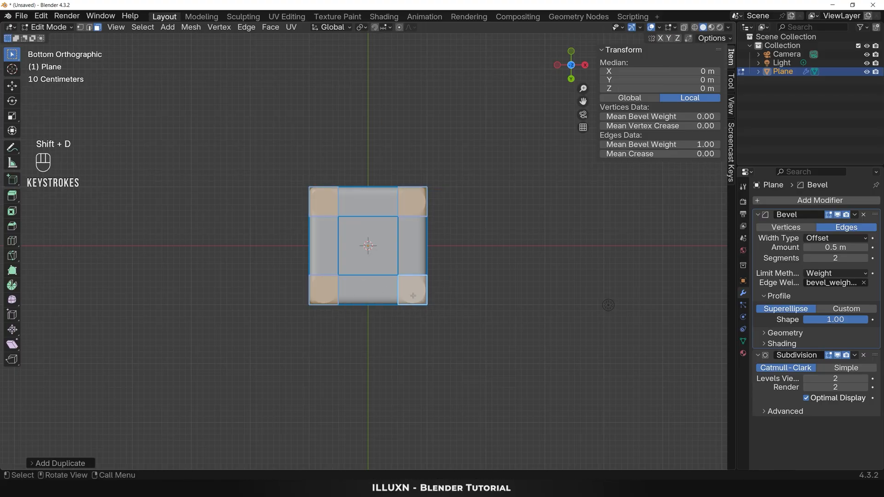
# Step: Extrude the duplicated corner faces downward about 0.16 m to form the chair's four feet, then clear the selection
pyautogui.moveTo(540, 302); pyautogui.dragTo(498, 395, button='middle')
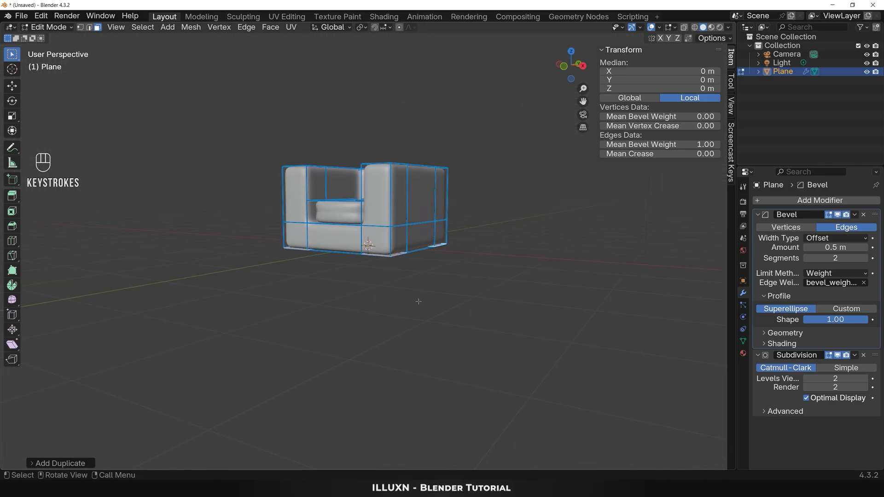
pyautogui.press('e')
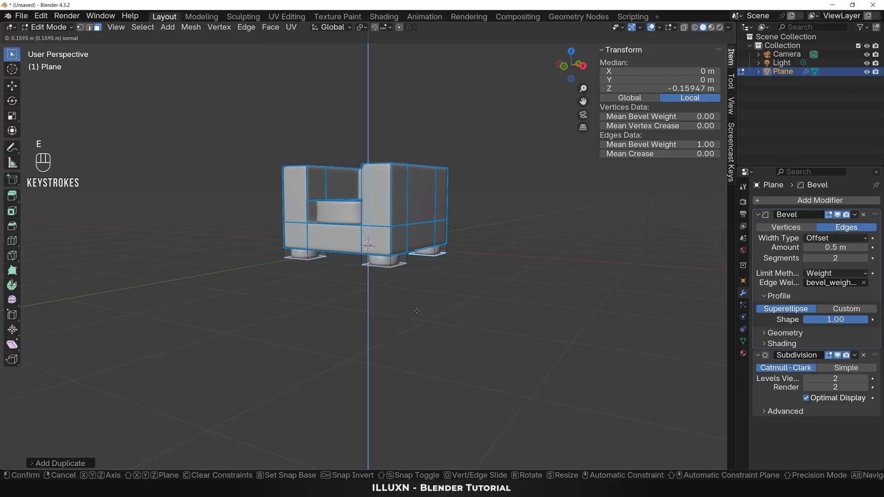
pyautogui.click(420, 295)
pyautogui.click(420, 291)
pyautogui.moveTo(417, 284); pyautogui.dragTo(429, 305, button='middle')
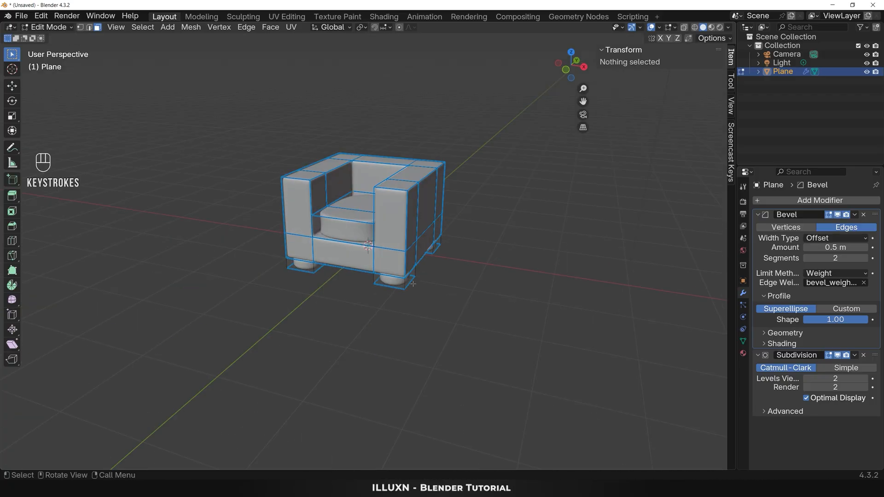
# Step: Set the mean edge bevel weight of the entire mesh, including cushion and feet, to 1.00 and return to Object Mode
pyautogui.click(391, 237)
pyautogui.press('a')
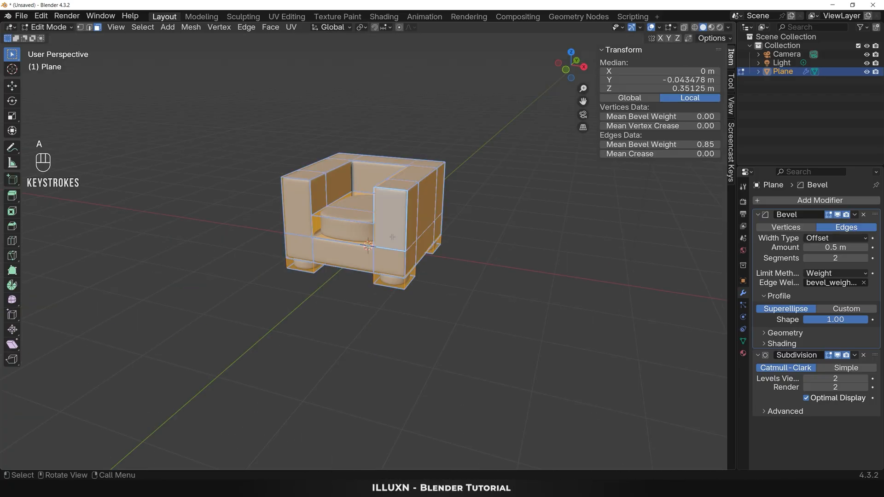
pyautogui.click(702, 146)
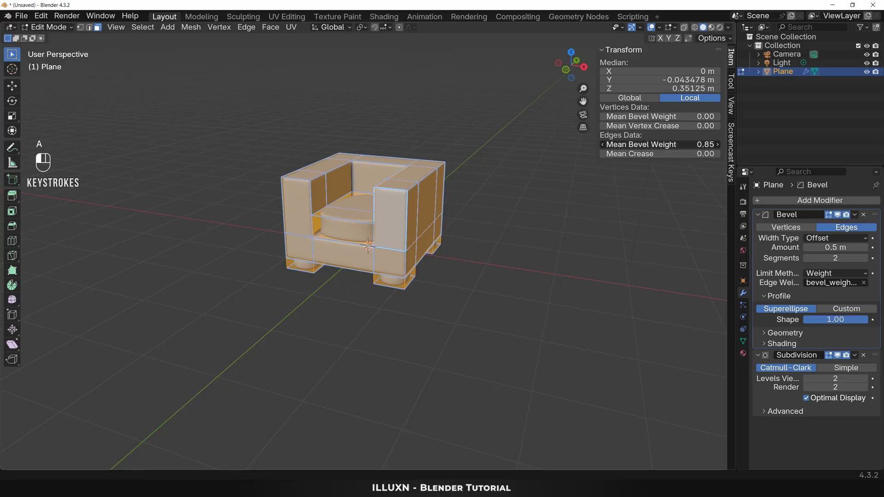
pyautogui.moveTo(702, 146); pyautogui.dragTo(713, 145)
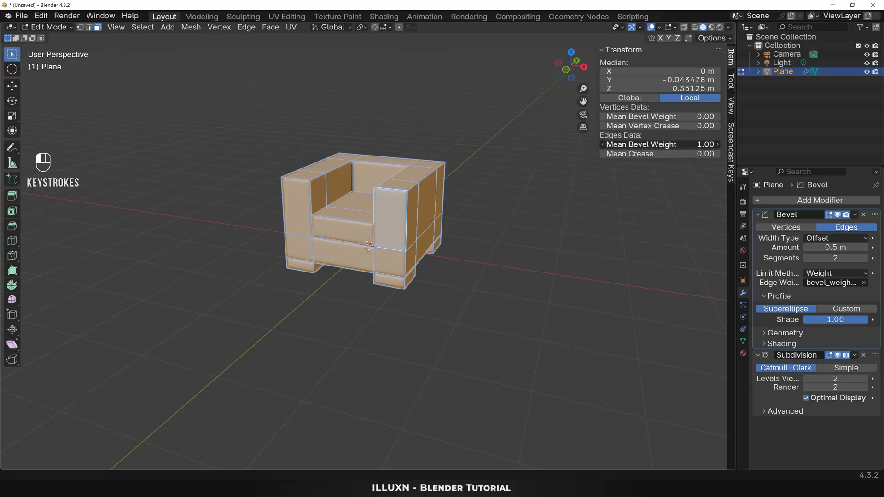
pyautogui.click(483, 292)
pyautogui.press('Tab')
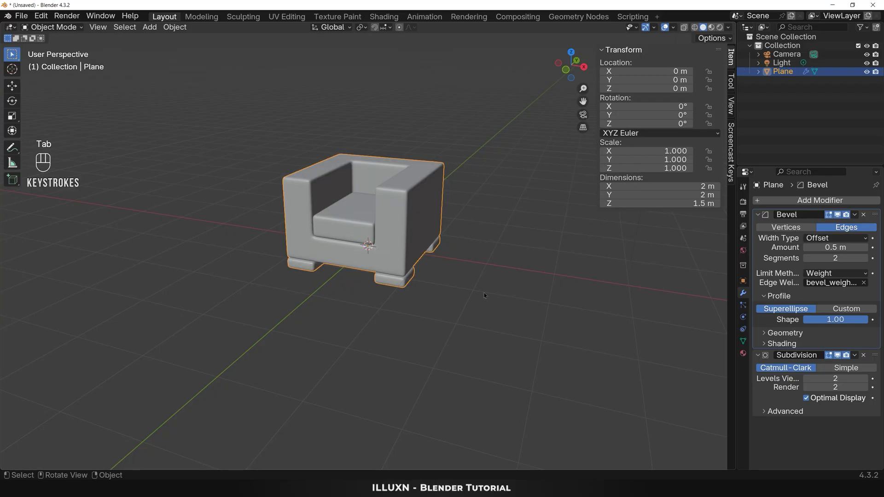
# Step: Add a new plane at the origin and scale it uniformly by about 3.35 as a floor under the chair
pyautogui.moveTo(478, 299)
pyautogui.mouseDown(button='middle')
pyautogui.moveTo(488, 297)
pyautogui.moveTo(475, 302)
pyautogui.mouseUp(button='middle')
pyautogui.hotkey('shift', 'a')
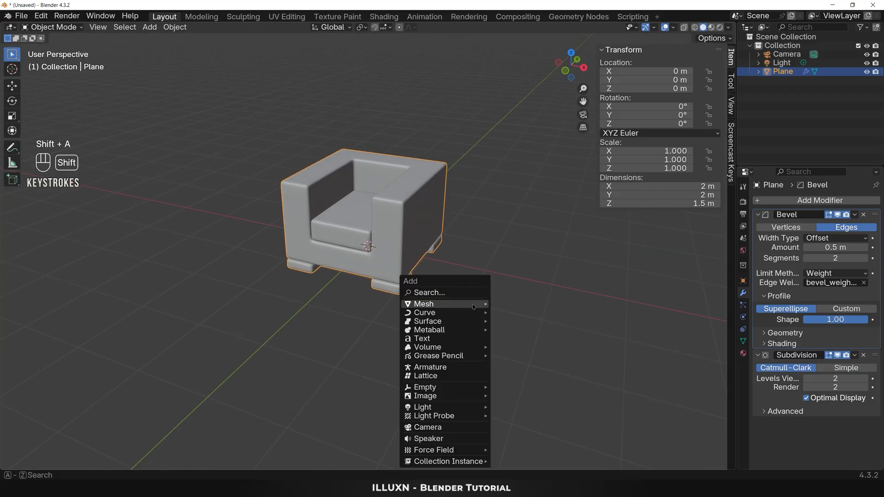
pyautogui.moveTo(472, 304)
pyautogui.click(516, 307)
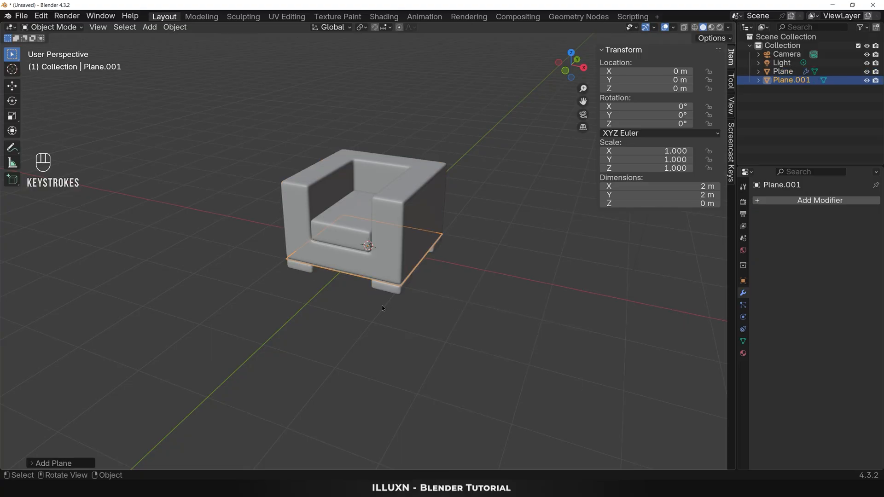
pyautogui.press('s')
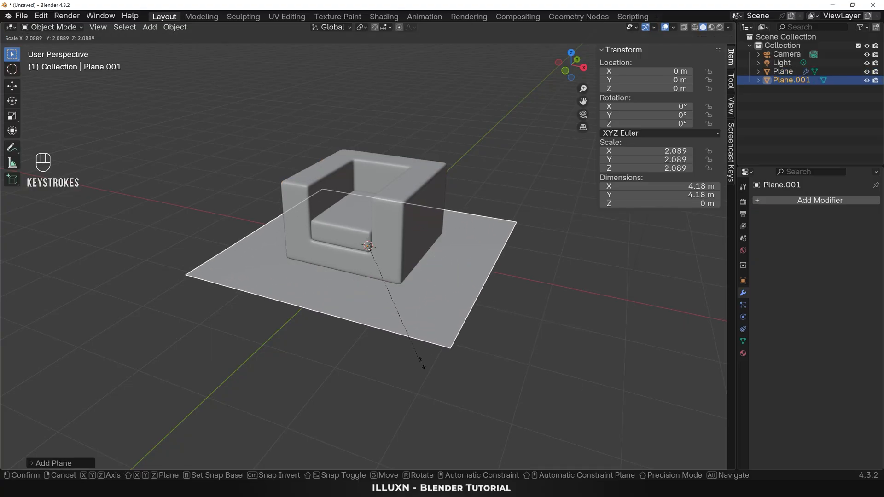
pyautogui.click(480, 419)
# Step: Move the floor plane down along Z about 0.15 m to the bottom of the feet, then deselect it
pyautogui.press('g')
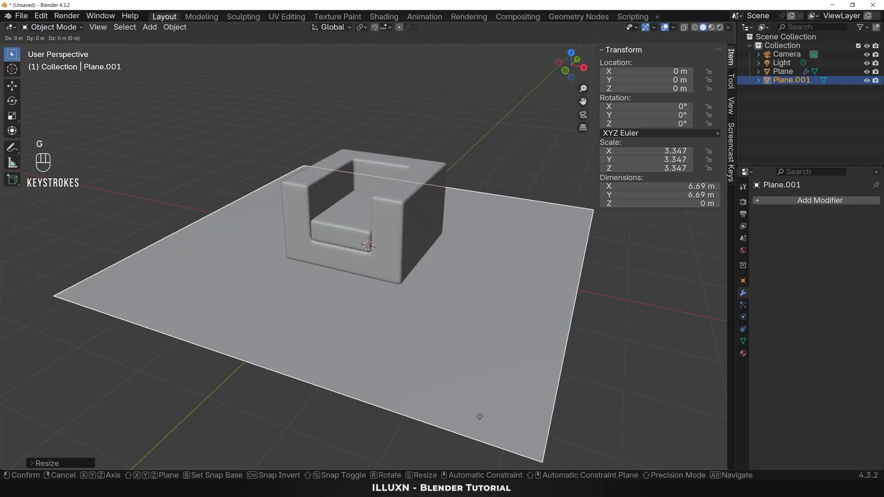
pyautogui.press('z')
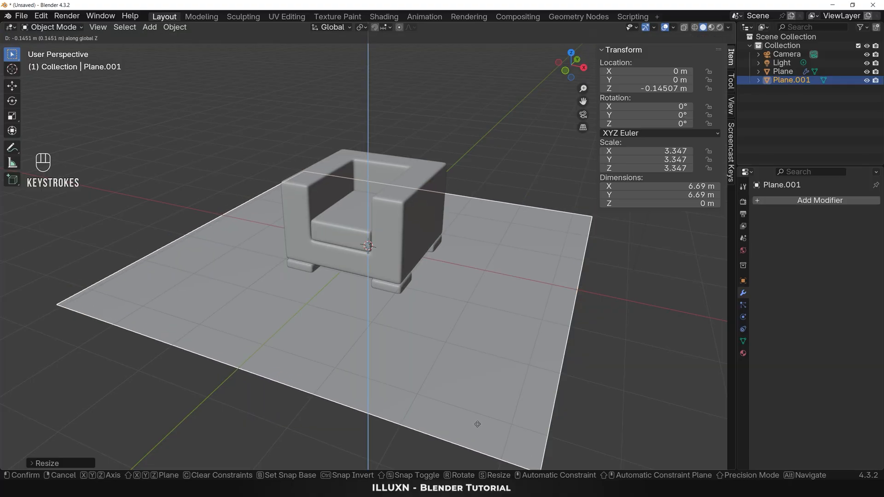
pyautogui.click(477, 426)
pyautogui.click(430, 344)
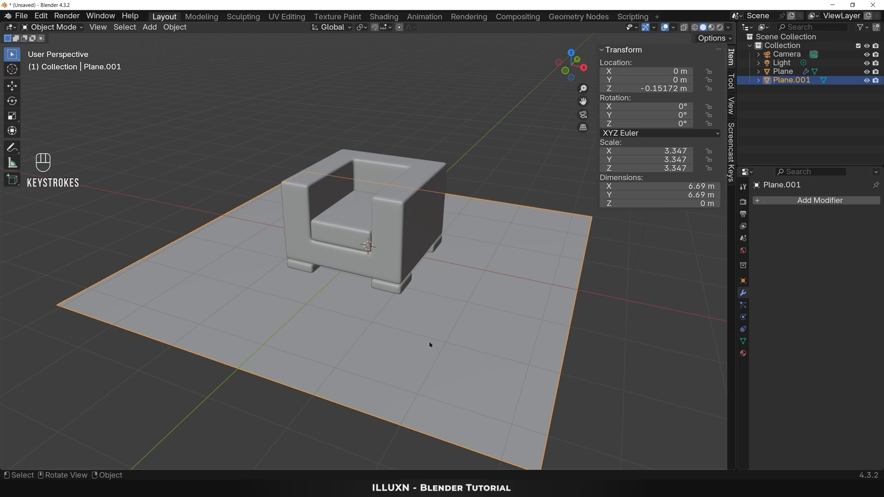
pyautogui.click(597, 330)
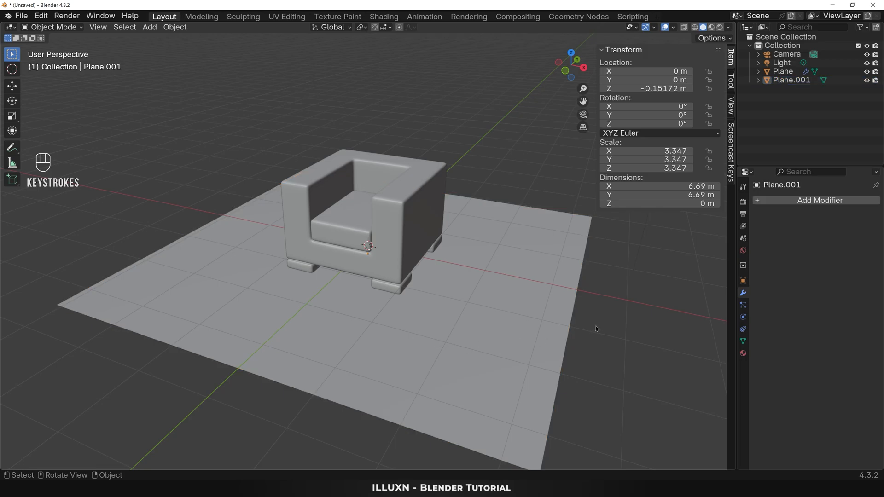
# Step: Look through the camera, select it and set the output resolution's X value to 1080 px for a square frame
pyautogui.press('KP_0')
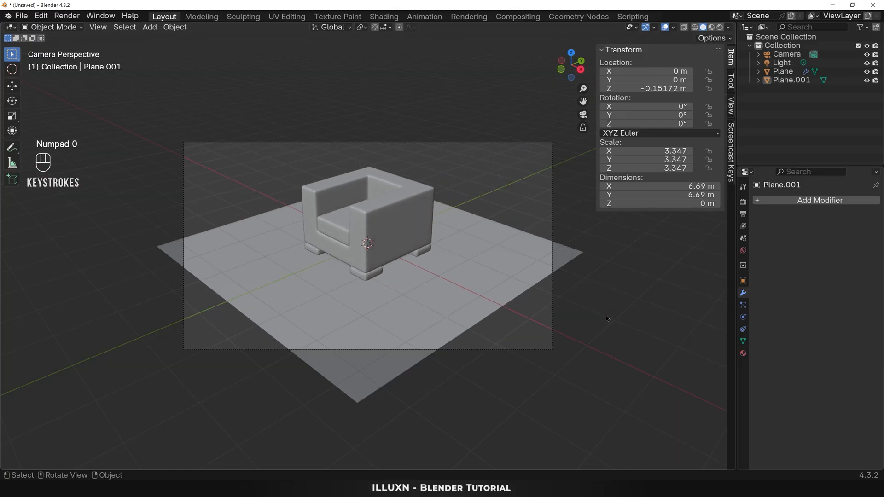
pyautogui.click(553, 300)
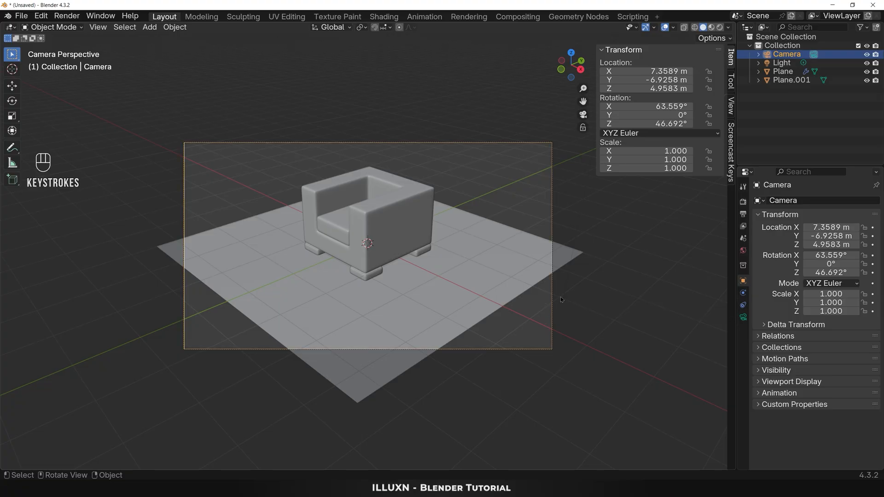
pyautogui.click(742, 215)
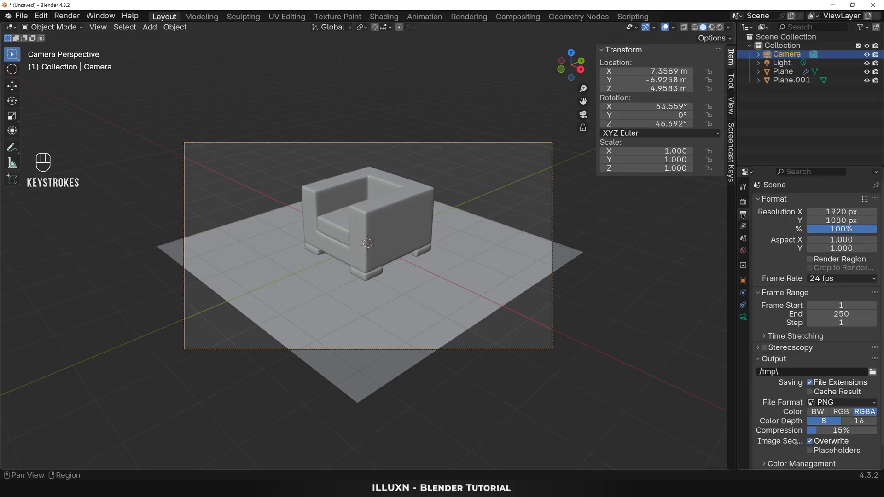
pyautogui.click(842, 211)
pyautogui.write('1080')
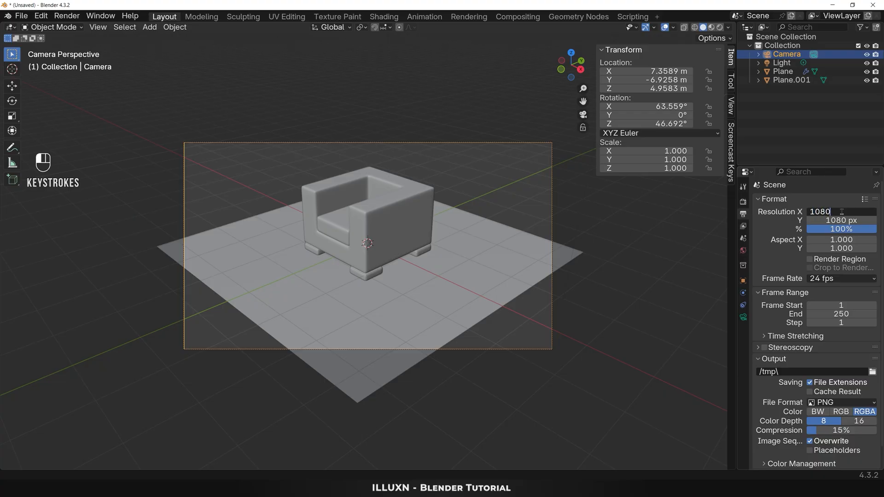
pyautogui.press('Return')
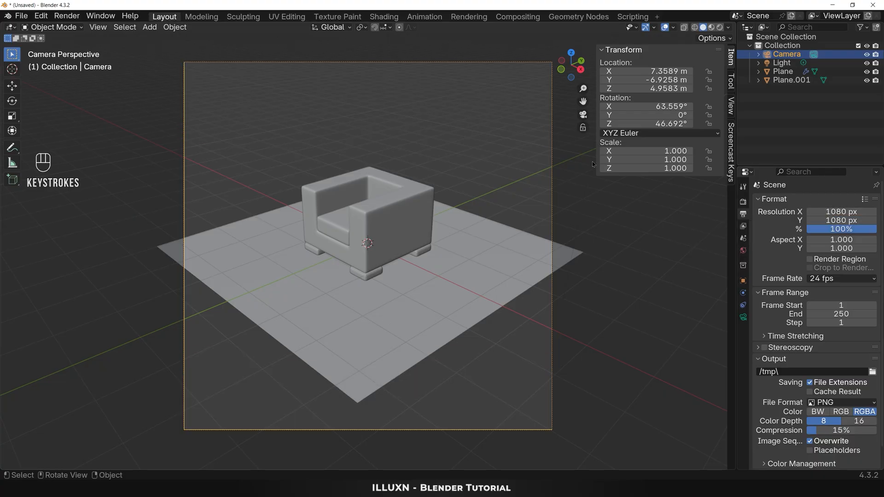
# Step: Lock the camera to the view and orbit it slightly to show more of the chair's open front
pyautogui.moveTo(596, 157); pyautogui.dragTo(741, 160)
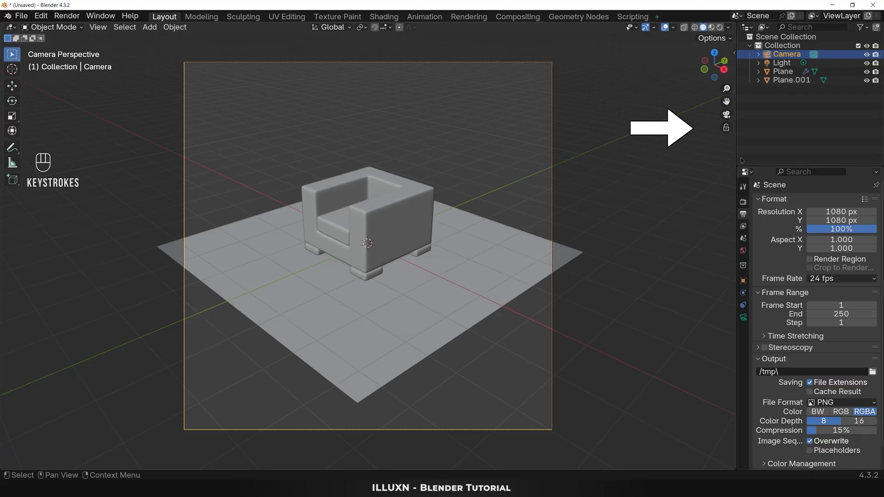
pyautogui.click(726, 128)
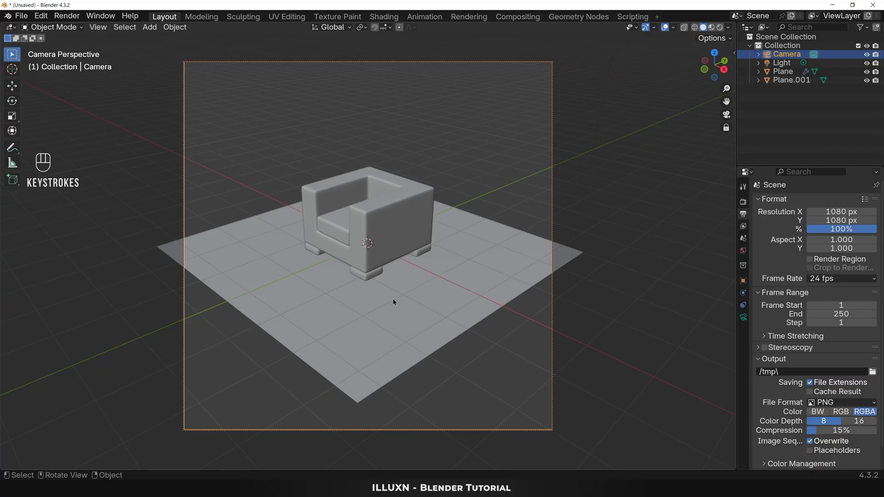
pyautogui.moveTo(393, 302); pyautogui.dragTo(410, 305, button='middle')
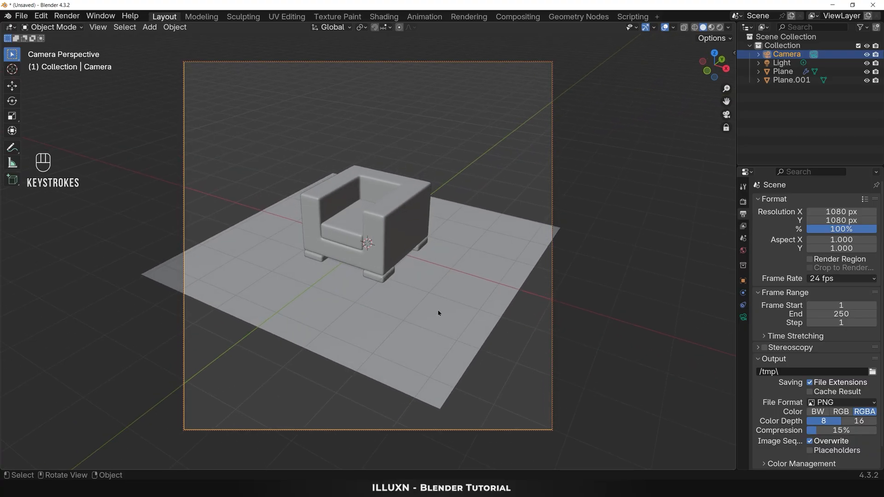
# Step: Set the camera's focal length to 85 mm and pan the locked camera to centre the chair in the frame
pyautogui.click(743, 318)
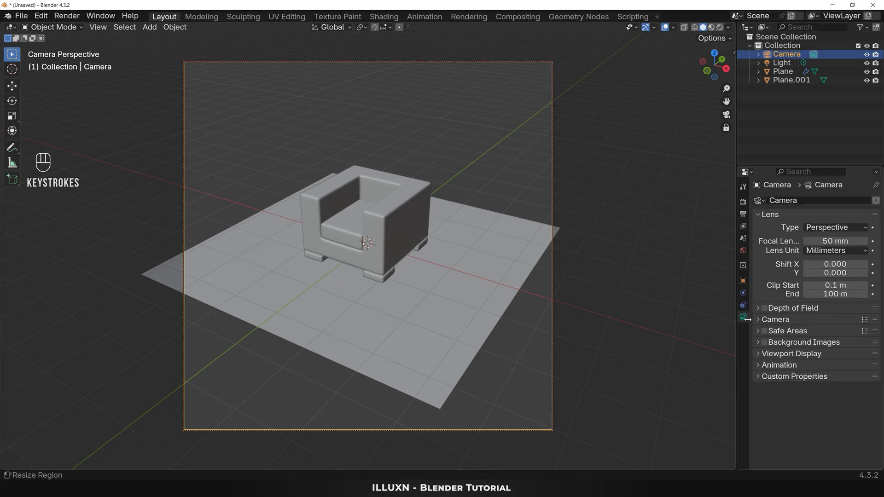
pyautogui.moveTo(835, 240); pyautogui.dragTo(867, 241)
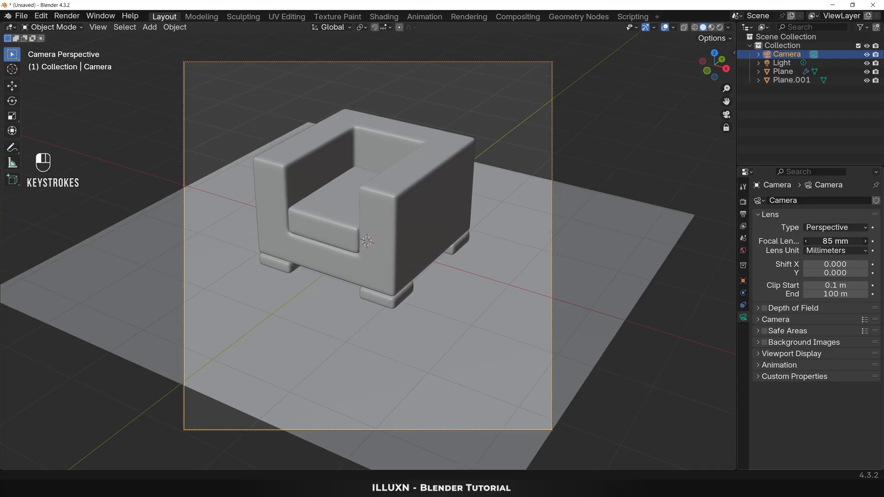
pyautogui.press('shift')
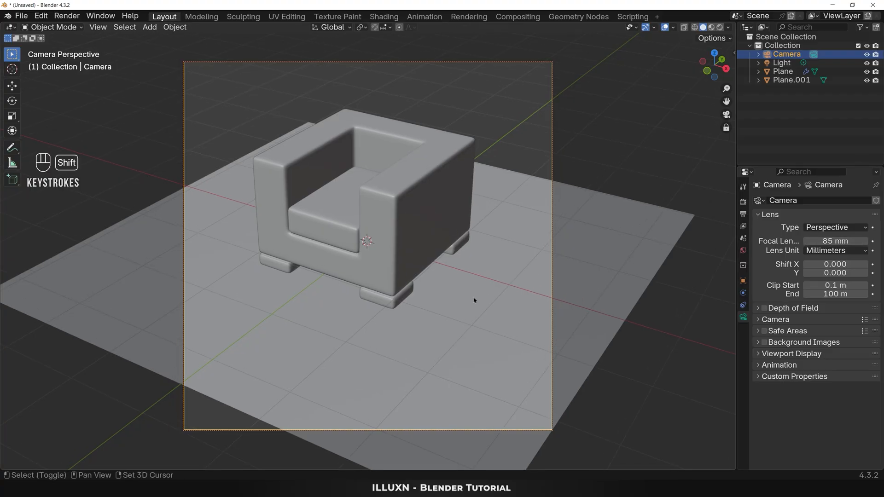
pyautogui.keyDown('shift'); pyautogui.moveTo(472, 299); pyautogui.dragTo(469, 349, button='middle'); pyautogui.keyUp('shift')
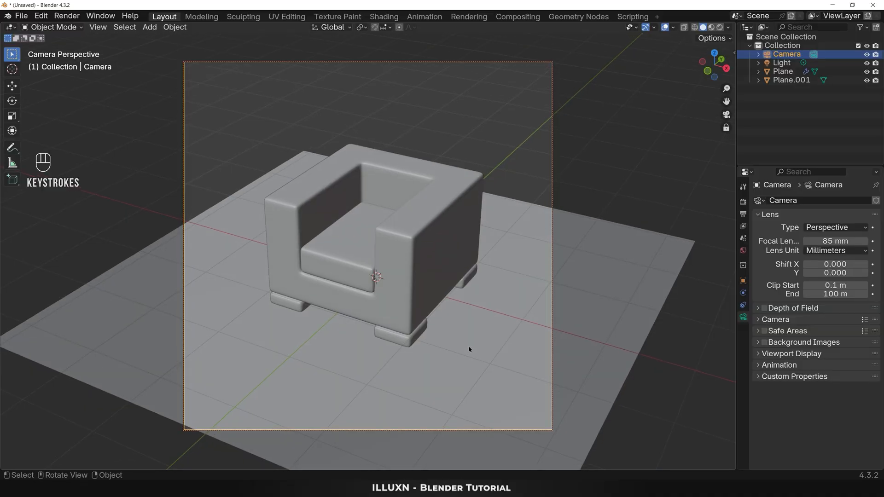
# Step: Scale the floor plane uniformly by about 3.99 so it fills the entire camera frame
pyautogui.click(474, 364)
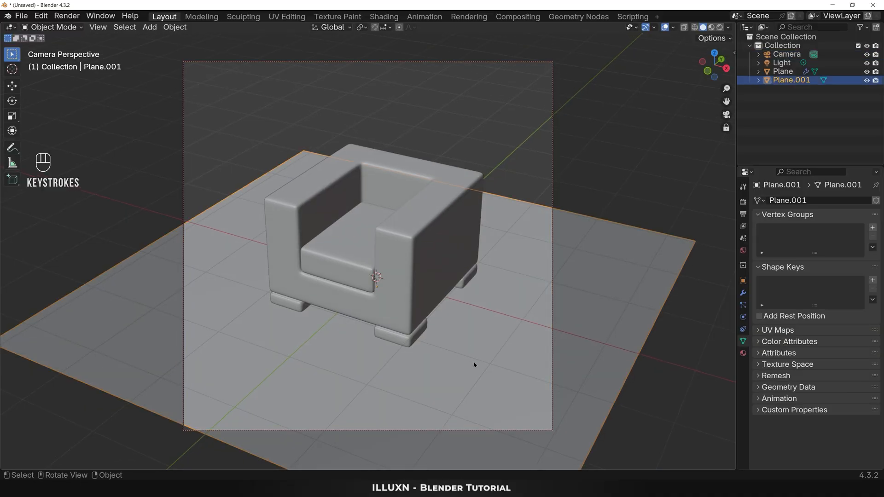
pyautogui.press('s')
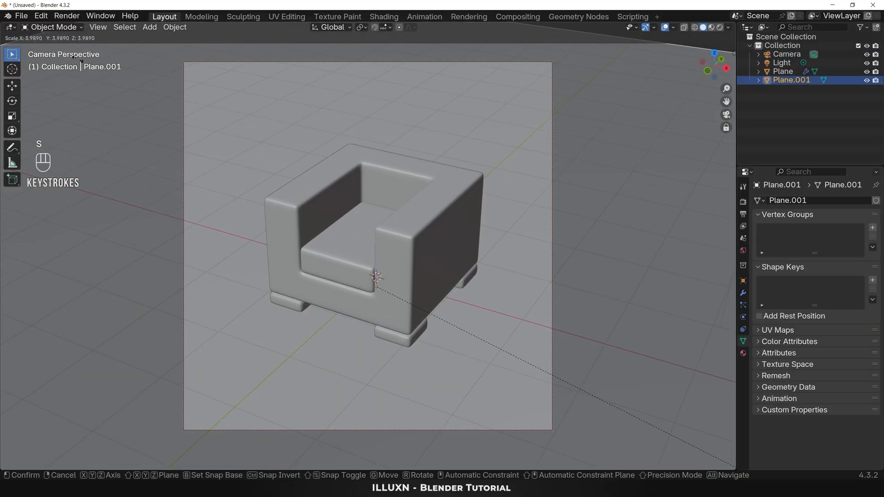
pyautogui.click(78, 59)
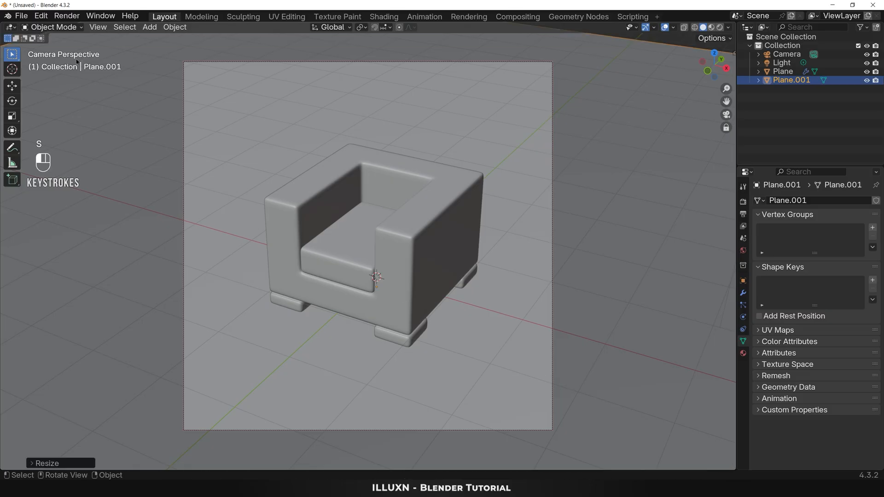
pyautogui.click(470, 341)
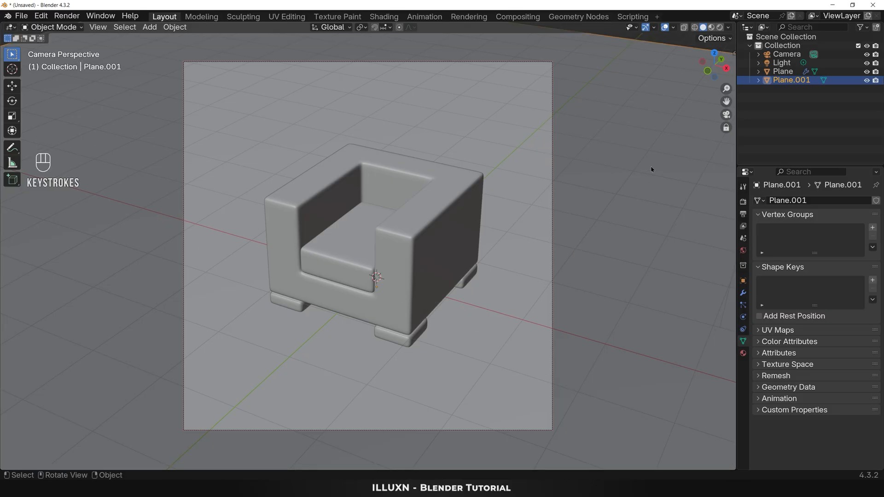
# Step: Move the camera slightly closer to the chair in rendered shading and unlock it from the view
pyautogui.click(719, 27)
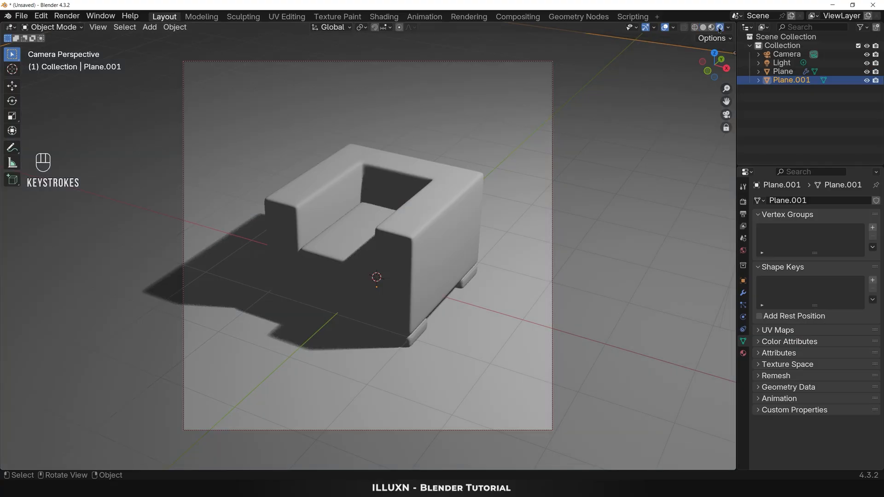
pyautogui.scroll(1, 483, 188)
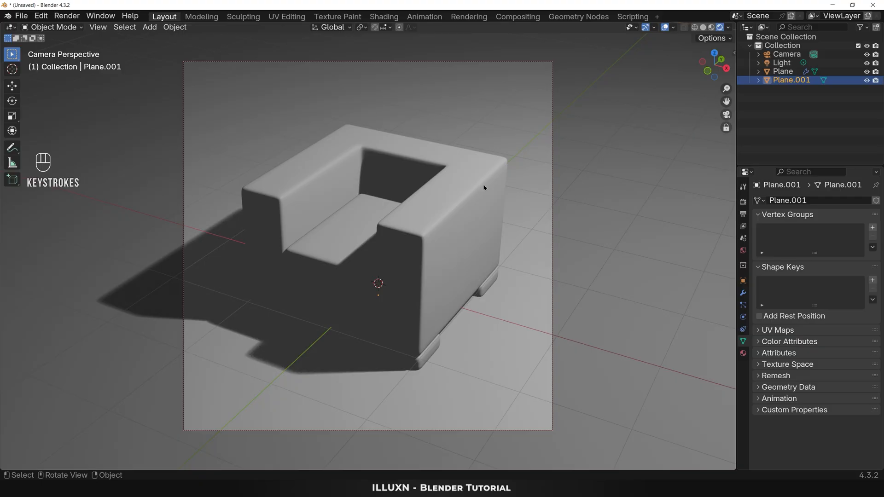
pyautogui.click(725, 128)
# Step: Delete the default point light from the scene
pyautogui.scroll(-4, 608, 217)
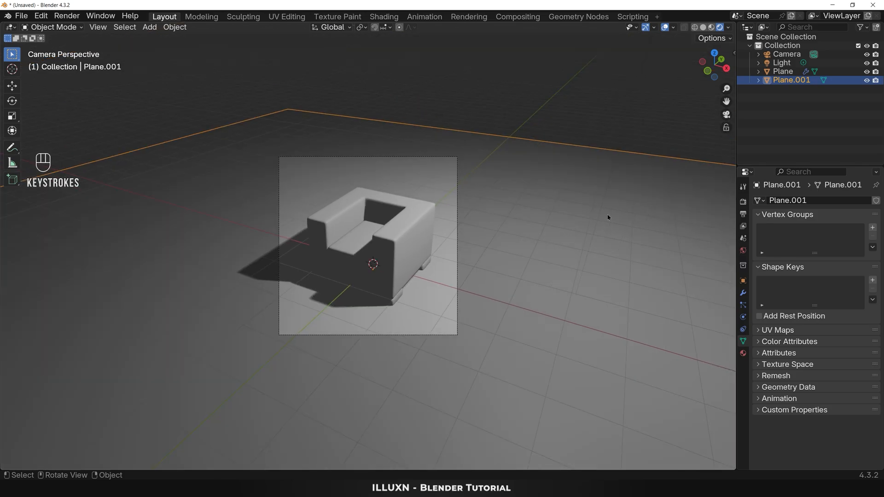
pyautogui.scroll(-2, 608, 218)
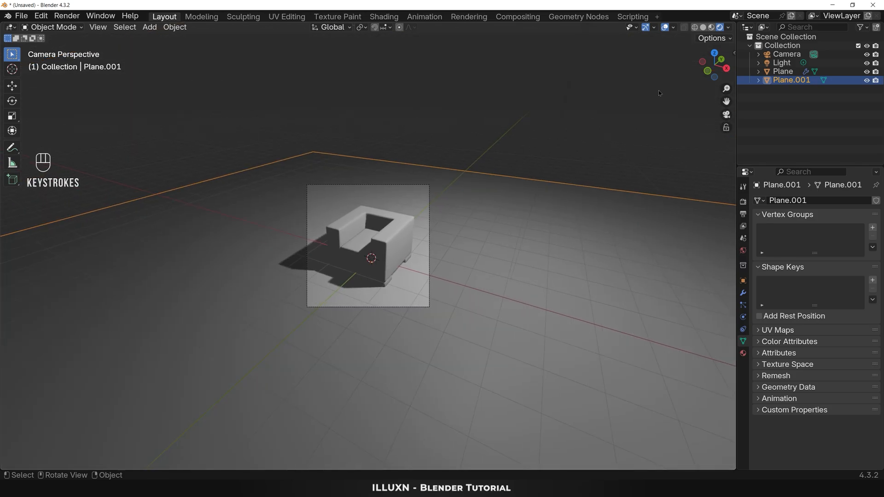
pyautogui.click(780, 63)
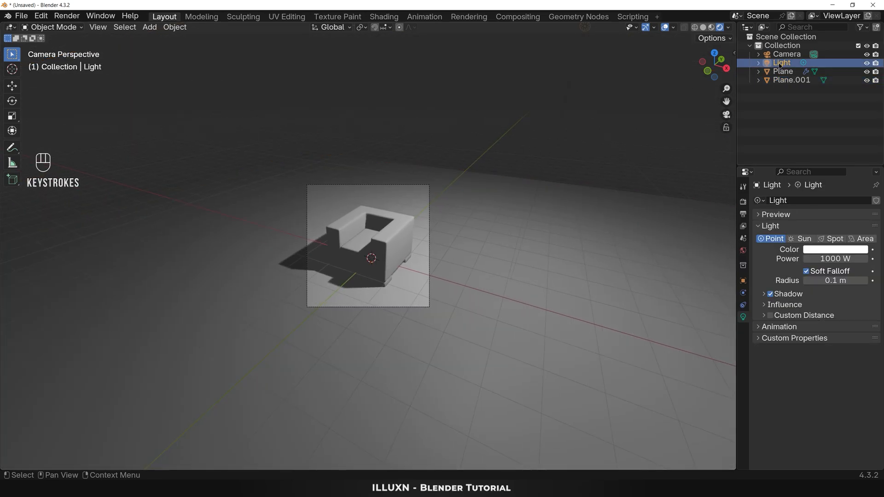
pyautogui.press('Delete')
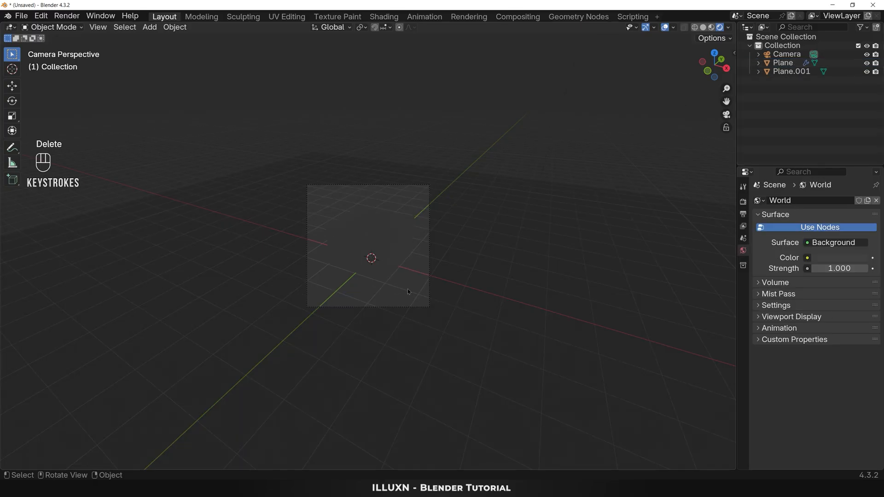
# Step: Add an area light at the scene origin
pyautogui.scroll(4, 408, 291)
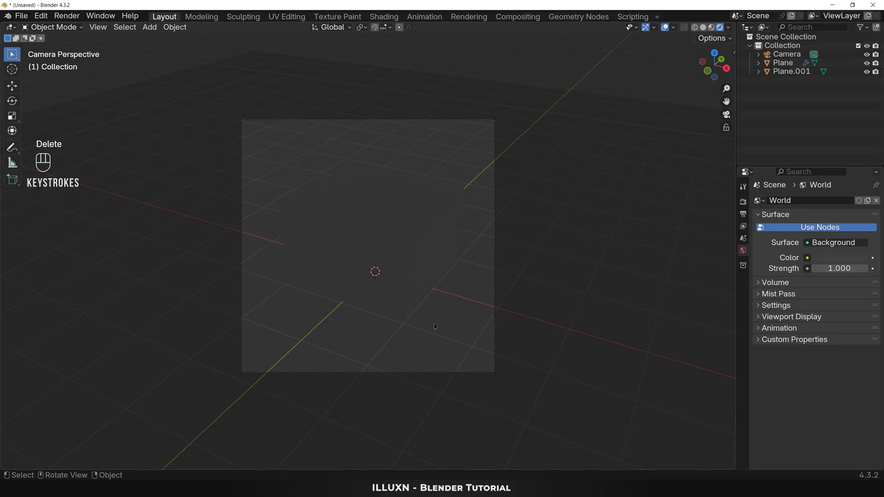
pyautogui.click(434, 324)
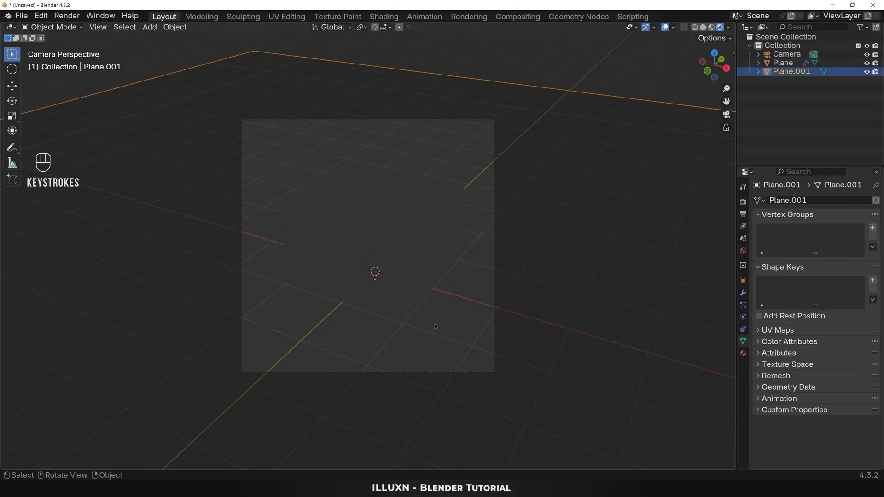
pyautogui.hotkey('shift', 'a')
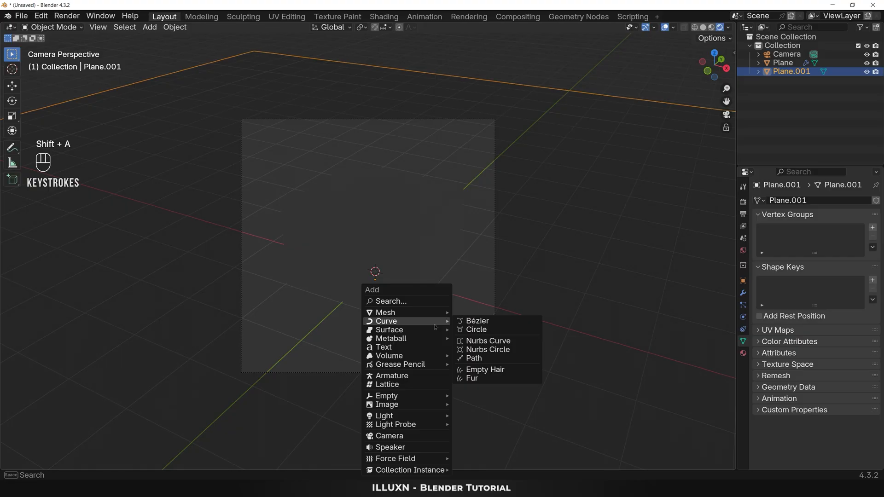
pyautogui.moveTo(428, 417)
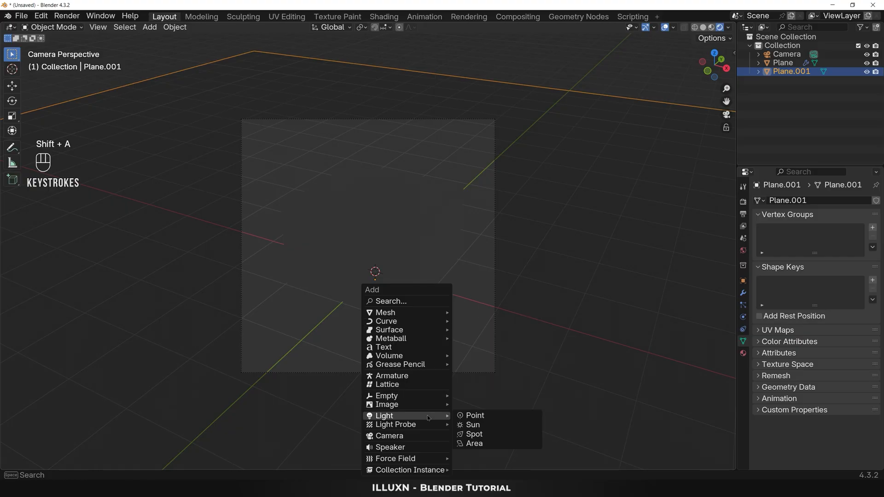
pyautogui.click(474, 443)
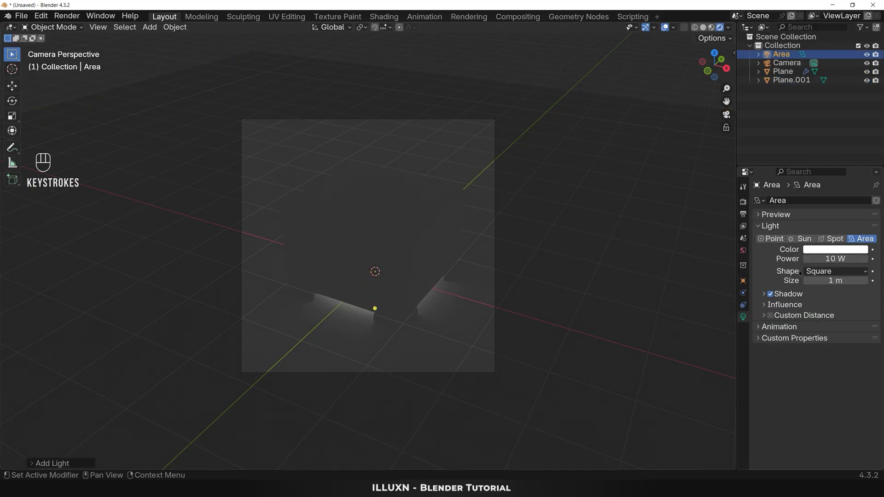
# Step: Set the area light's power to 500 W and its square size to 10 m
pyautogui.click(829, 258)
pyautogui.write('500')
pyautogui.press('Return')
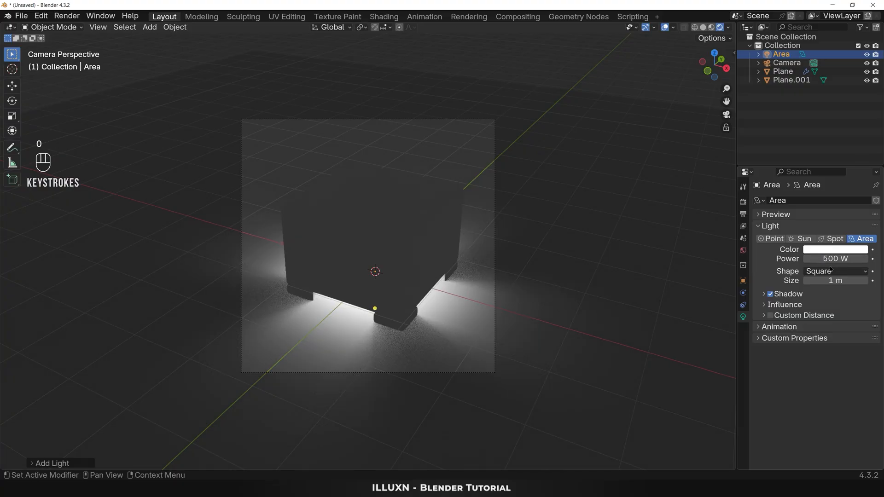
pyautogui.click(831, 280)
pyautogui.write('10')
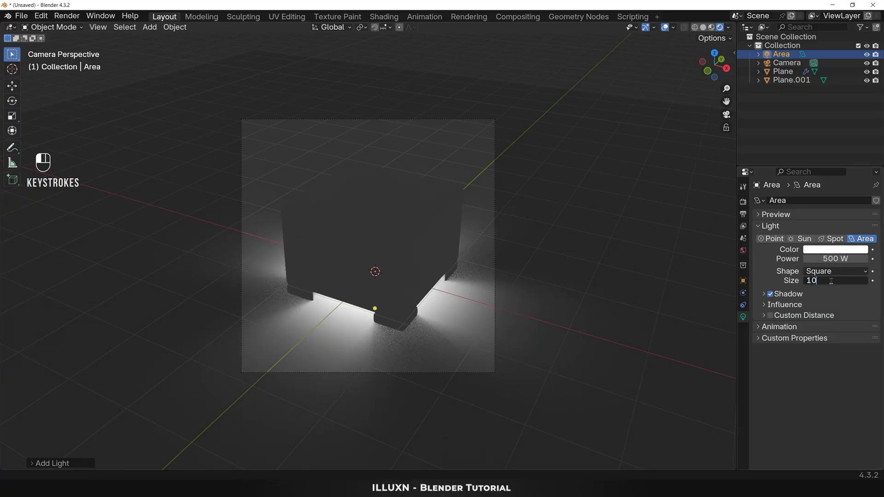
pyautogui.press('Return')
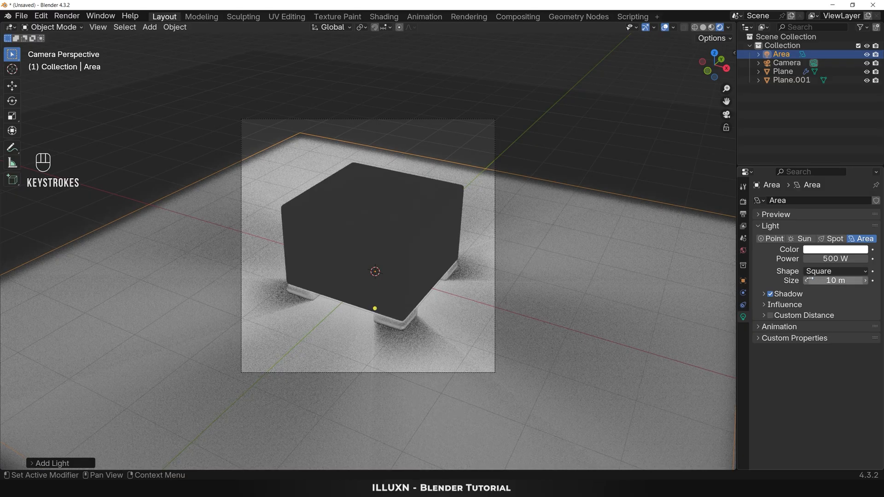
# Step: Move the area light up along Z about 7.77 m above the chair
pyautogui.press('g')
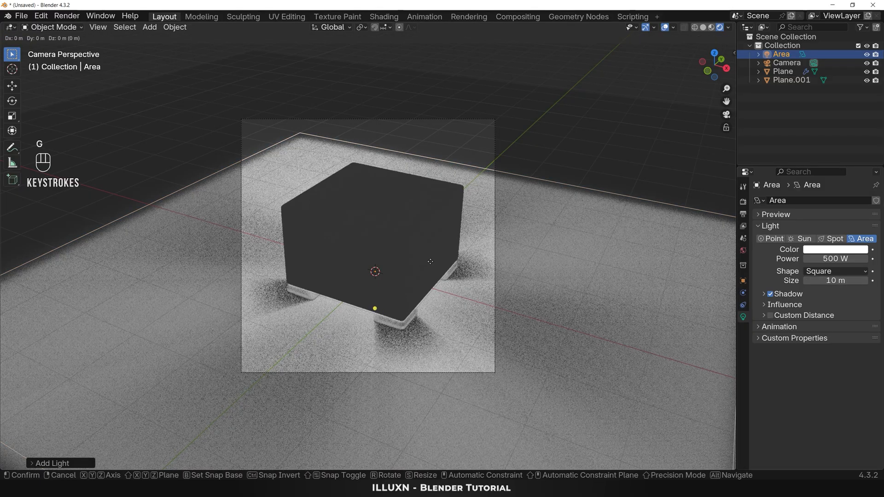
pyautogui.press('z')
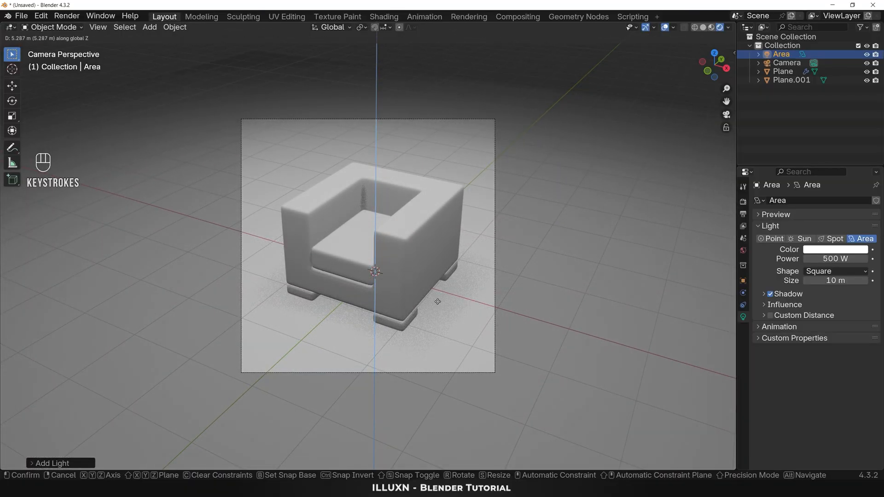
pyautogui.click(440, 450)
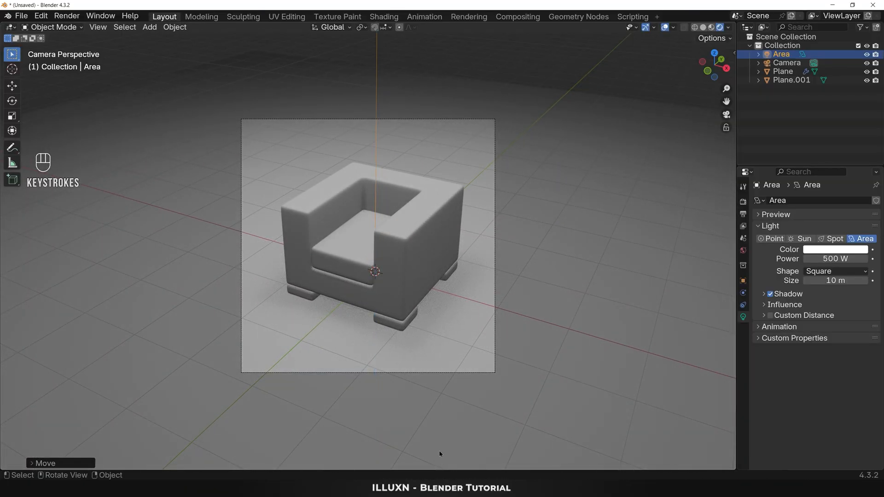
# Step: Create a new material on the chair object
pyautogui.click(411, 267)
pyautogui.scroll(2, 530, 333)
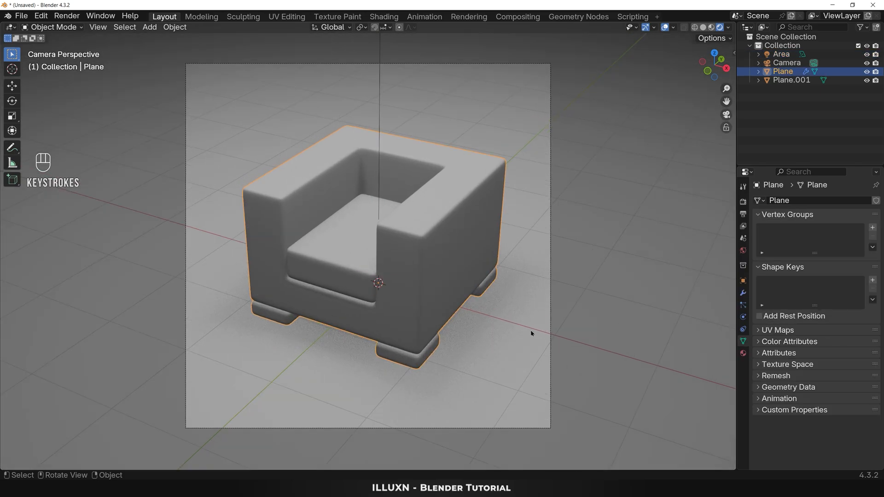
pyautogui.click(743, 353)
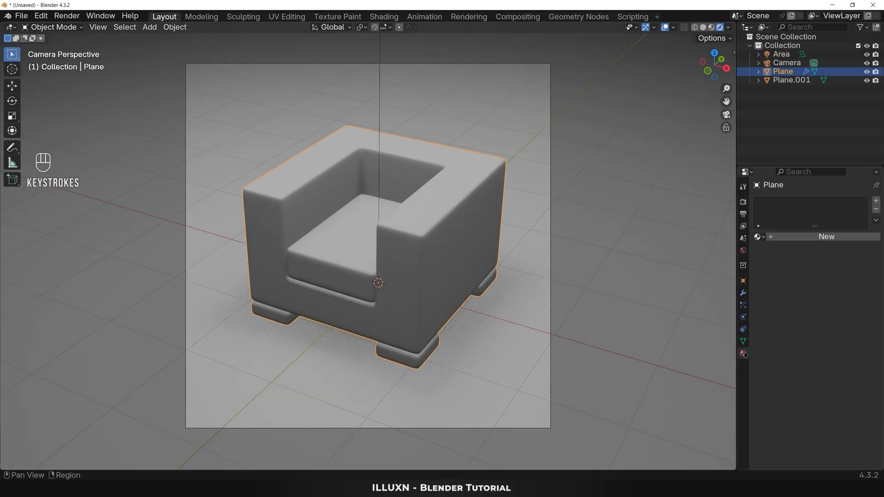
pyautogui.click(835, 237)
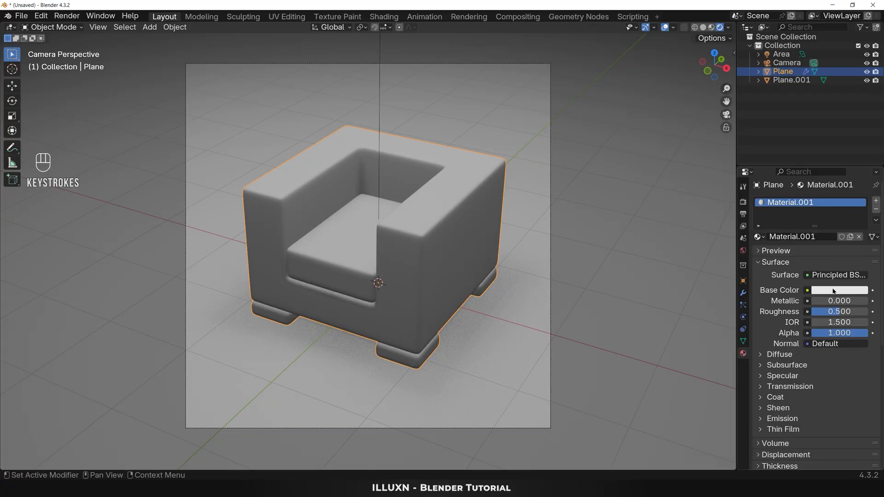
# Step: Set the base color of the chair's material to hex FF0000FF
pyautogui.click(834, 290)
pyautogui.click(829, 277)
pyautogui.write('FF0000FF')
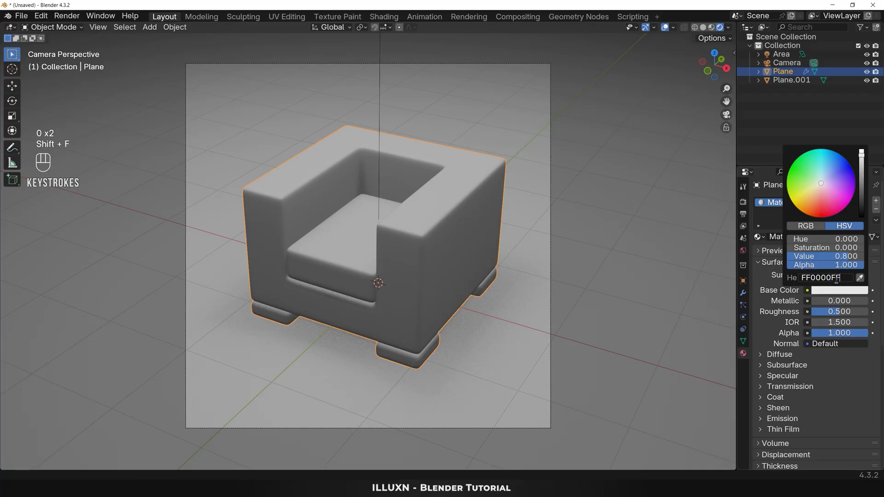
pyautogui.press('Return')
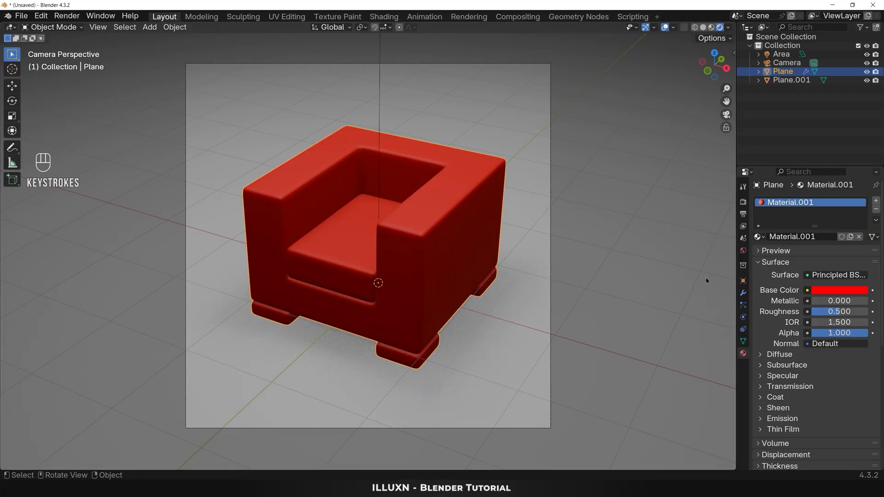
# Step: Enter Edit Mode on the chair and select the seat cushion's two top faces and its front face
pyautogui.click(412, 258)
pyautogui.press('Tab')
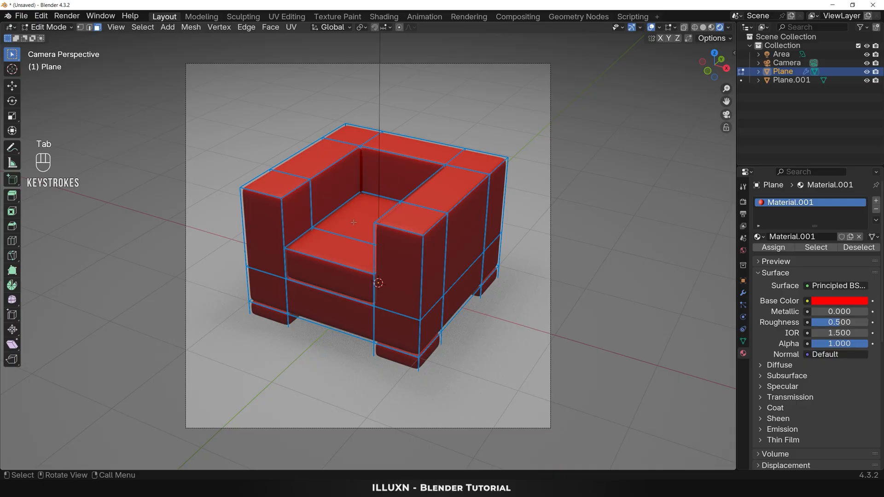
pyautogui.click(354, 222)
pyautogui.keyDown('shift'); pyautogui.click(339, 270); pyautogui.keyUp('shift')
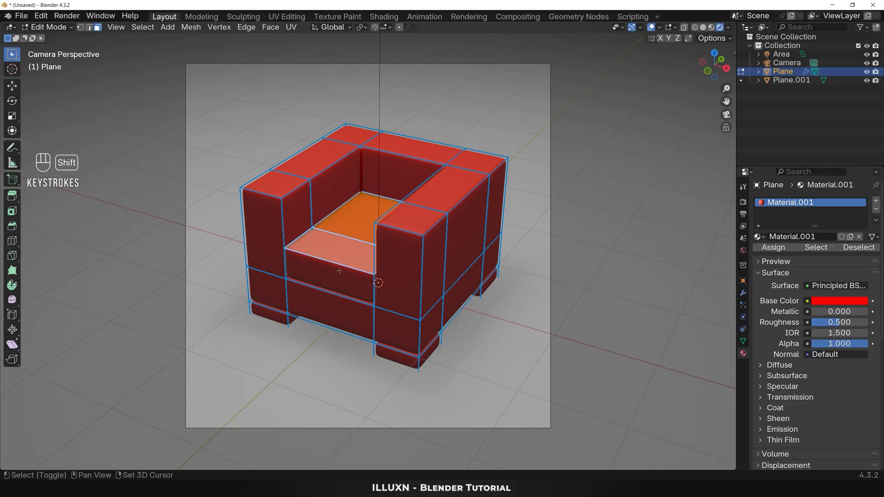
pyautogui.keyDown('shift'); pyautogui.click(336, 282); pyautogui.keyUp('shift')
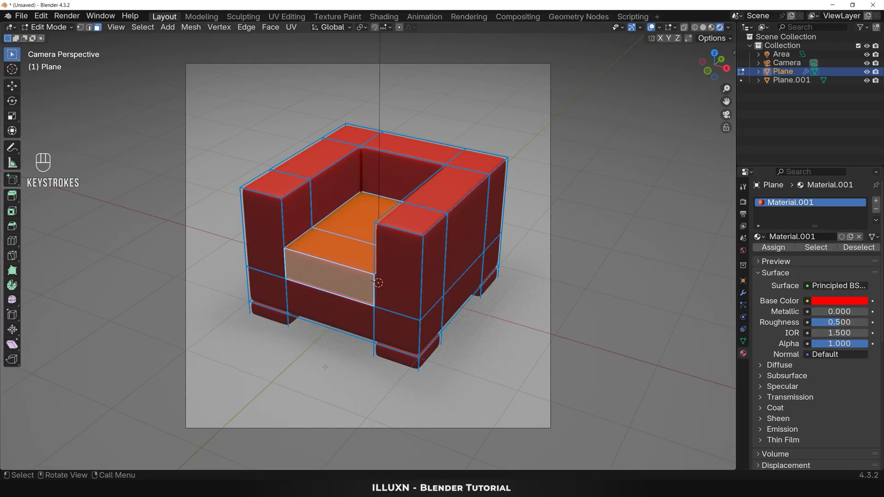
# Step: Add all the linked geometry of the chair's feet to the cushion face selection
pyautogui.press('l')
pyautogui.press('l')
pyautogui.press('l')
pyautogui.press('l')
pyautogui.press('l')
pyautogui.press('l')
pyautogui.press('l')
pyautogui.press('l')
pyautogui.press('l')
pyautogui.press('l')
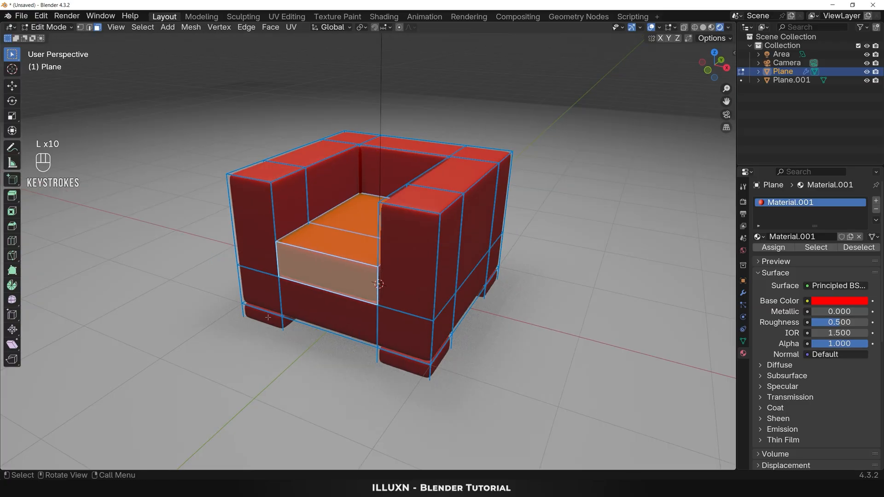
pyautogui.press('l')
pyautogui.moveTo(408, 355); pyautogui.dragTo(386, 341, button='middle')
pyautogui.press('l')
pyautogui.moveTo(471, 349); pyautogui.dragTo(407, 338, button='middle')
pyautogui.press('l')
pyautogui.moveTo(418, 305); pyautogui.dragTo(505, 363, button='middle')
pyautogui.press('l')
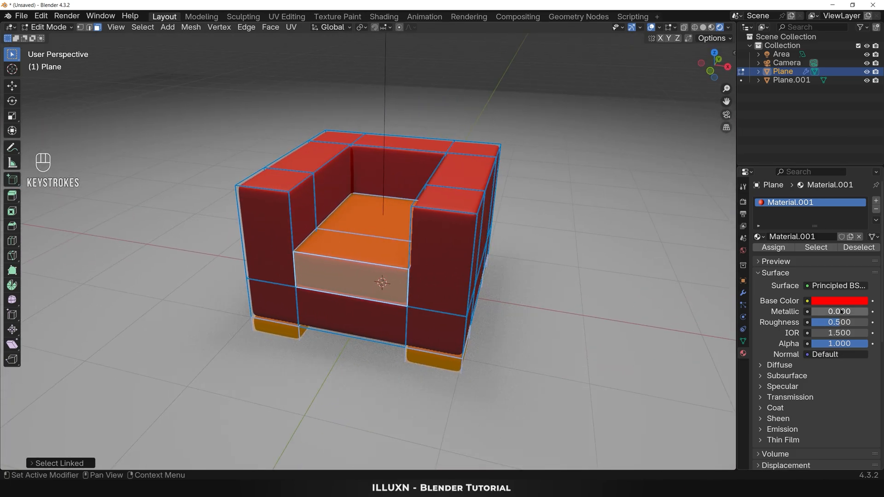
# Step: Add a second material slot to the chair, assign it to the selected cushion and feet faces, and create a new material in it
pyautogui.click(876, 202)
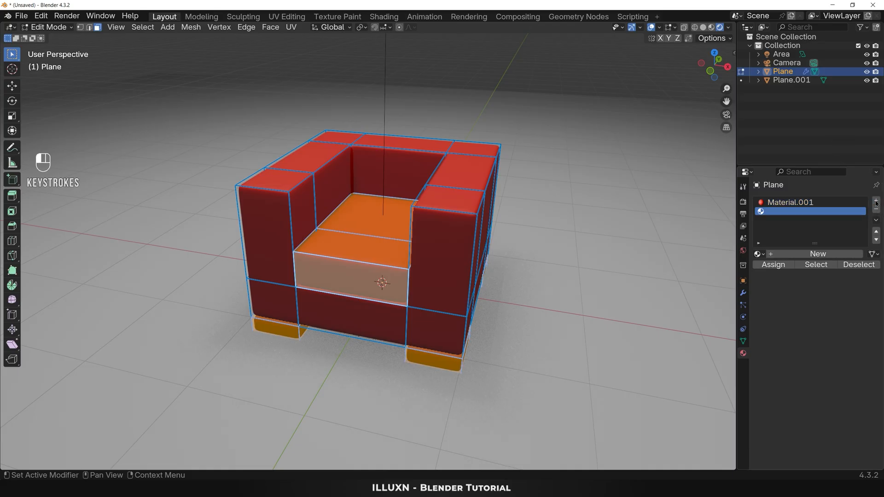
pyautogui.click(773, 264)
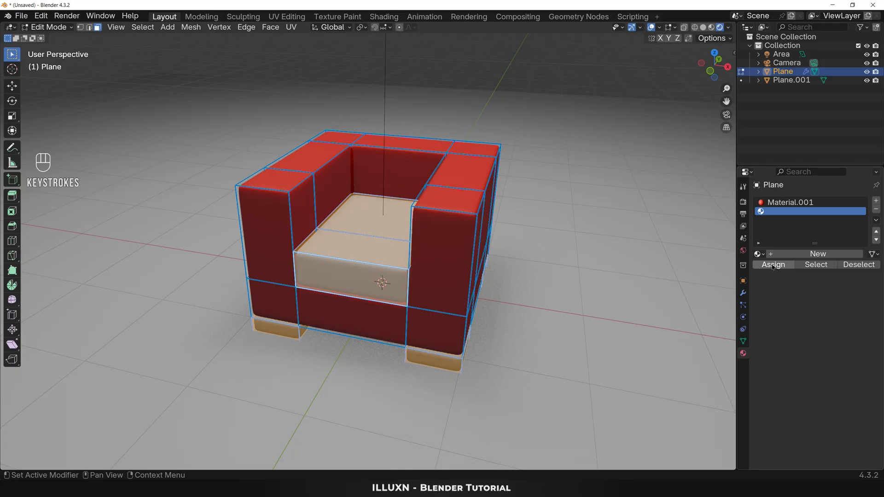
pyautogui.click(803, 254)
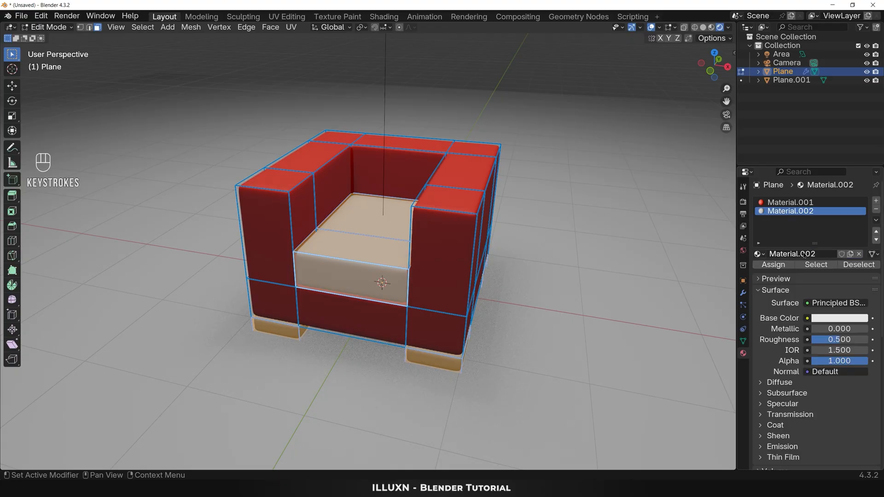
# Step: Set the cushion and feet material's base color to hex BB0000FF, then deselect everything and return to Object Mode
pyautogui.click(836, 318)
pyautogui.click(824, 306)
pyautogui.write('BB')
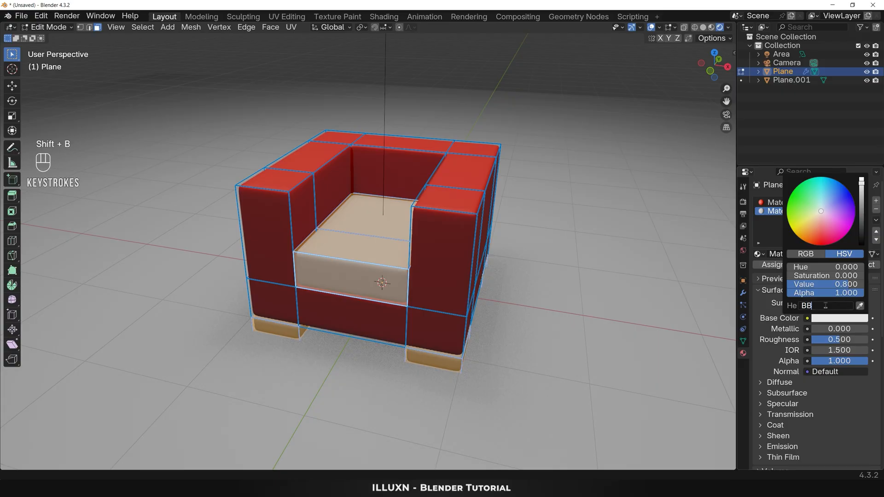
pyautogui.write('0000FF')
pyautogui.press('Return')
pyautogui.hotkey('alt', 'a')
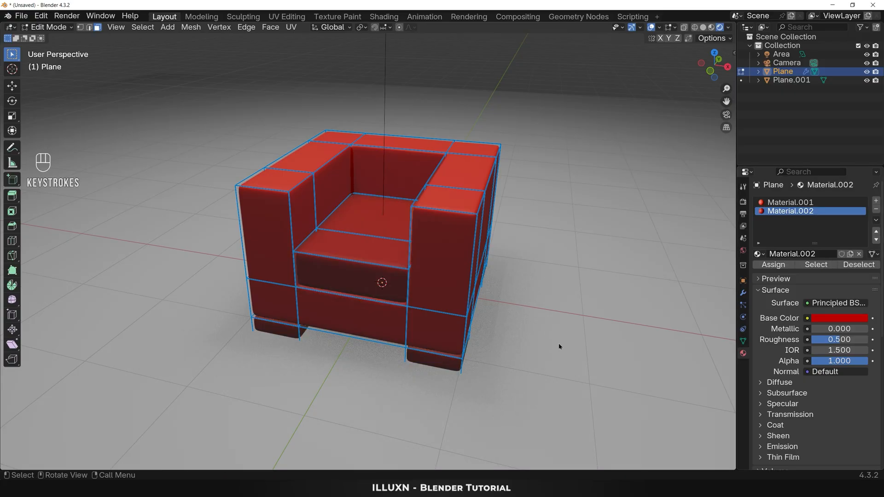
pyautogui.press('Tab')
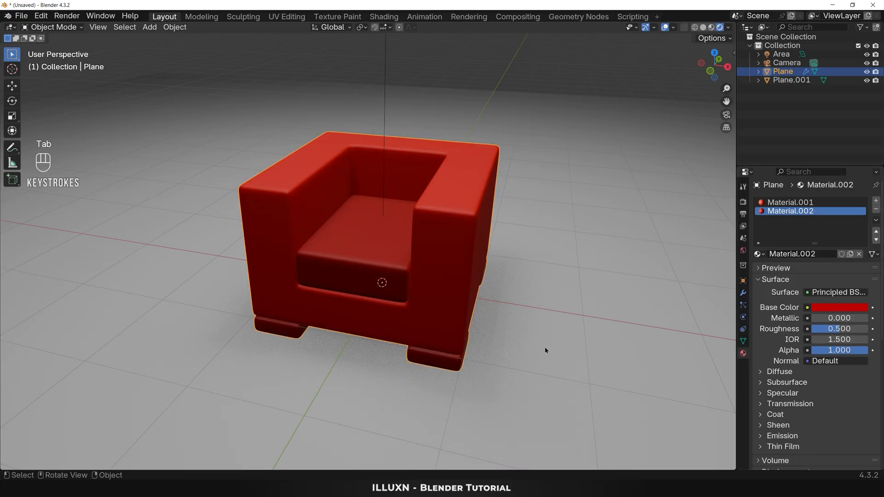
# Step: Create a new material on the floor plane and set its base color to hex 00FFFFFF
pyautogui.click(540, 350)
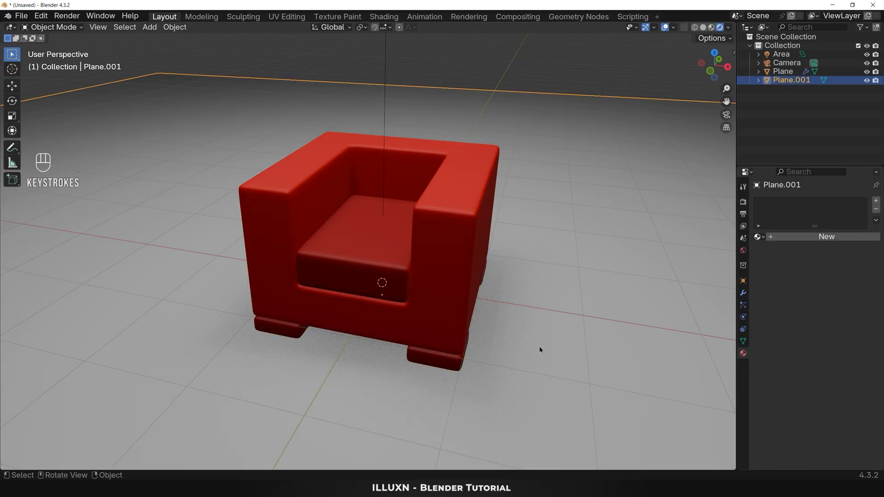
pyautogui.click(813, 237)
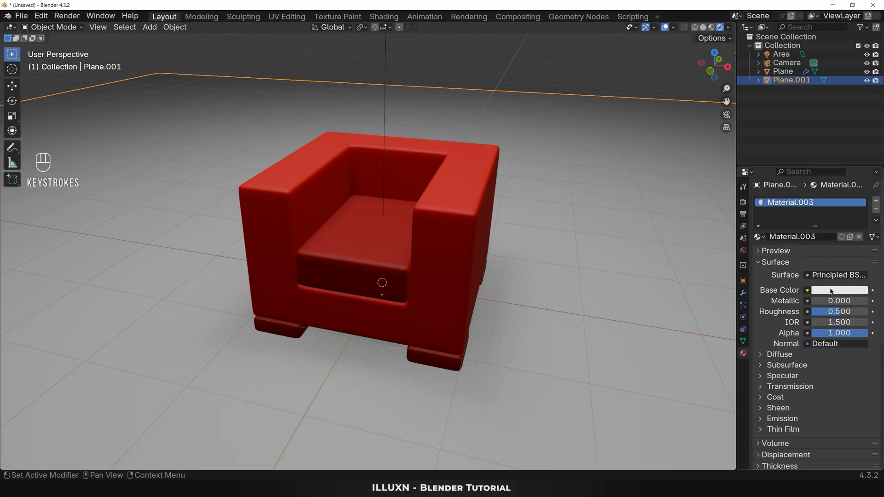
pyautogui.click(831, 291)
pyautogui.click(827, 277)
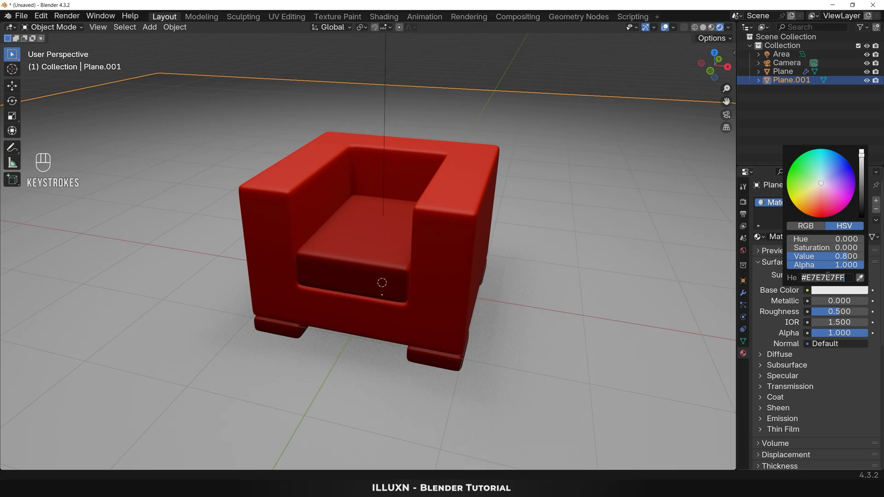
pyautogui.write('00FFFFFF')
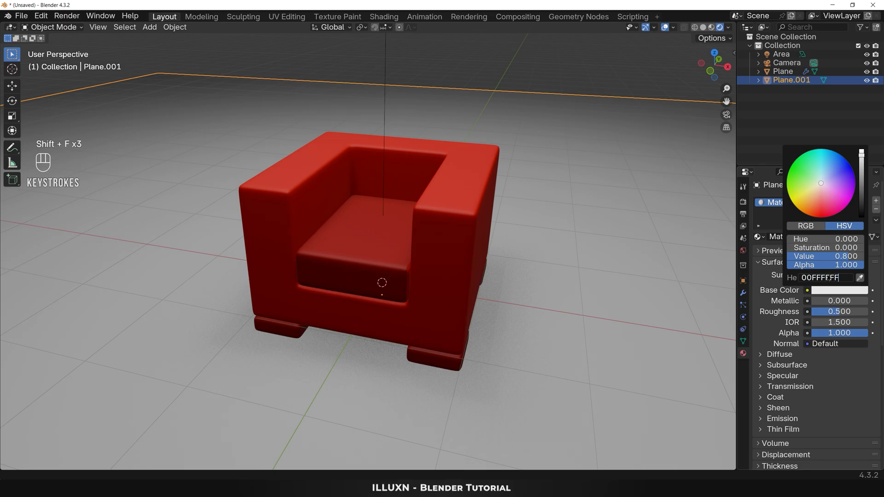
pyautogui.press('Return')
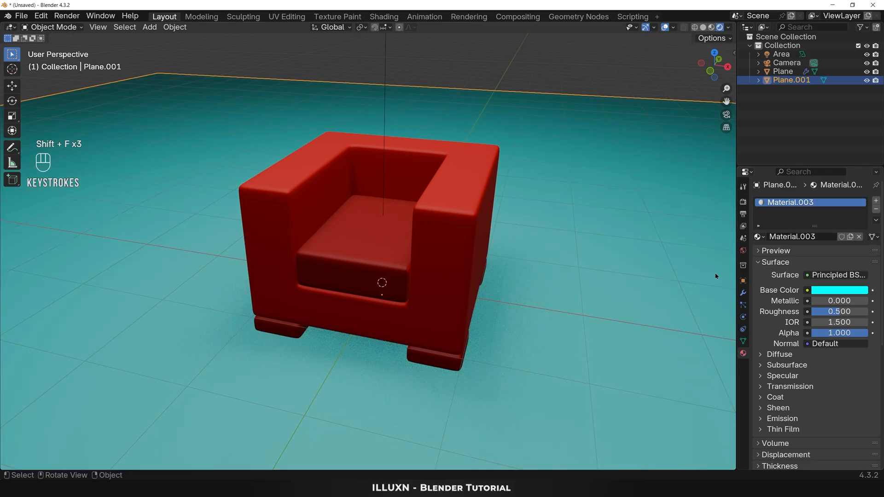
# Step: Return to the camera view and set the render engine to Cycles with GPU Compute as the device
pyautogui.press('KP_0')
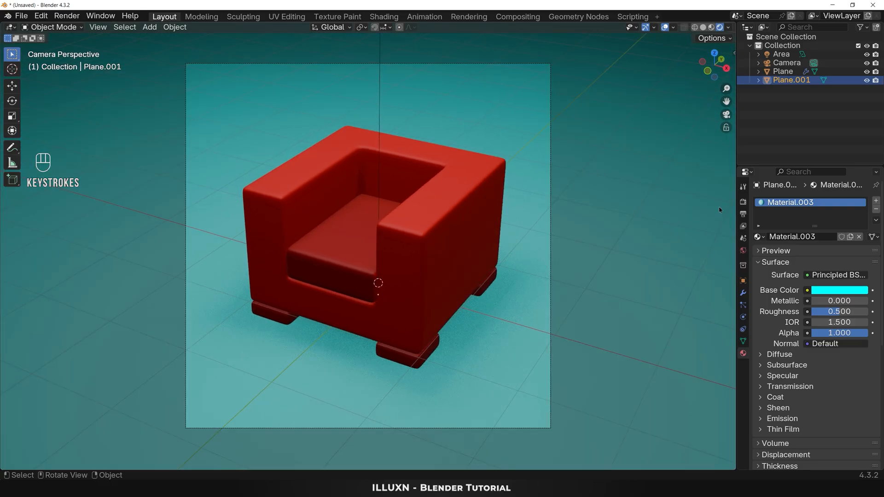
pyautogui.click(742, 203)
pyautogui.click(829, 203)
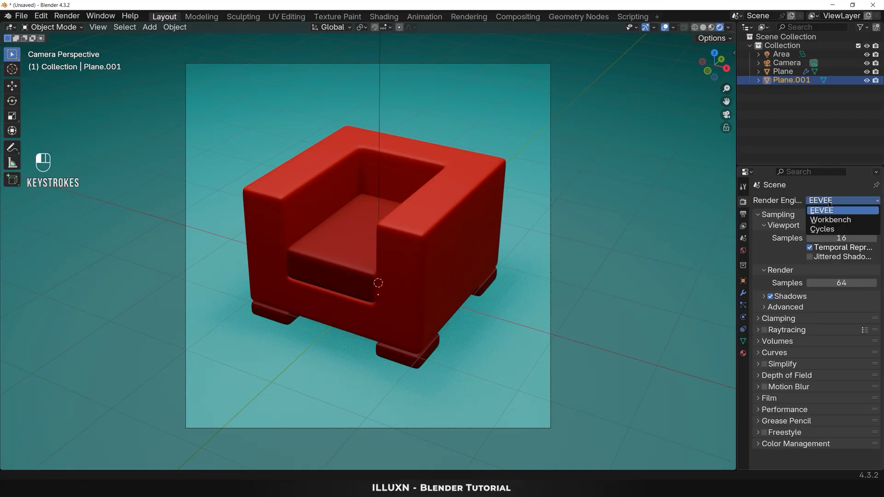
pyautogui.click(823, 229)
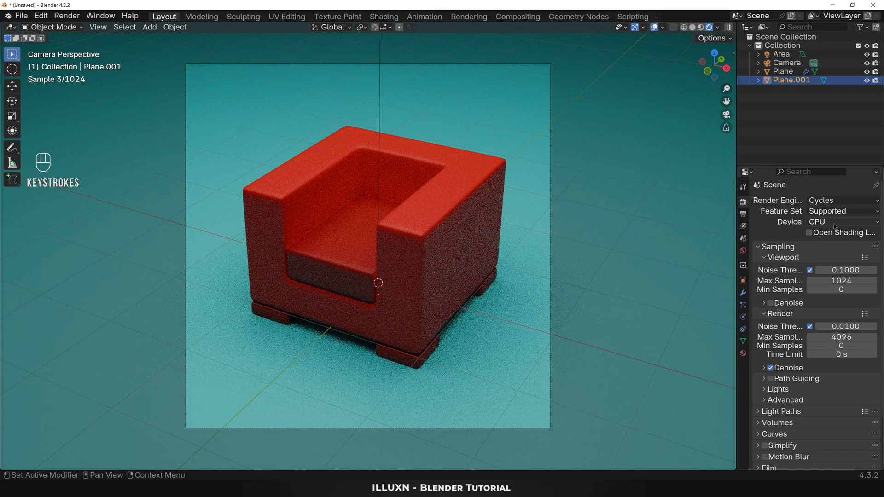
pyautogui.click(828, 222)
pyautogui.click(834, 241)
# Step: Set the render max samples to 50 and render the image
pyautogui.click(841, 337)
pyautogui.write('50')
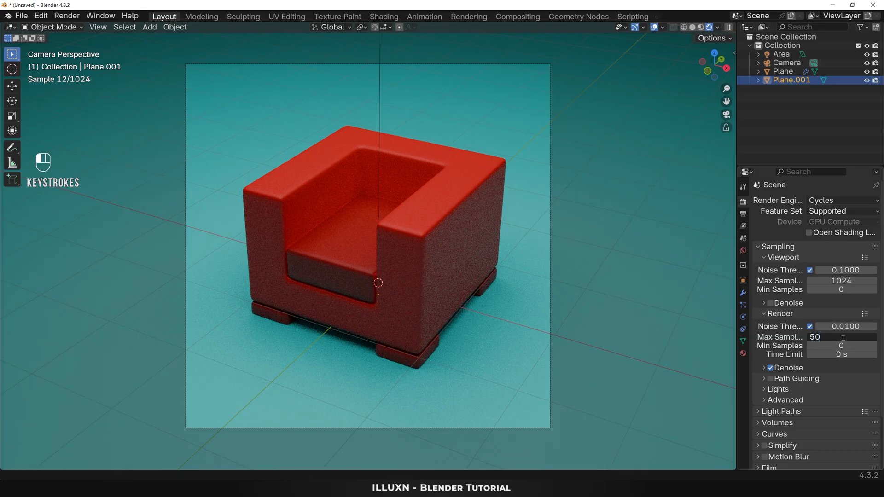
pyautogui.press('Return')
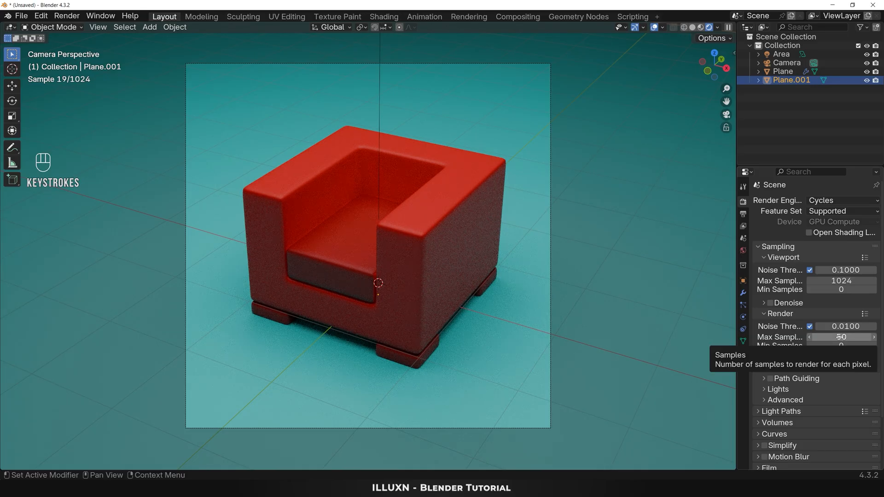
pyautogui.click(71, 15)
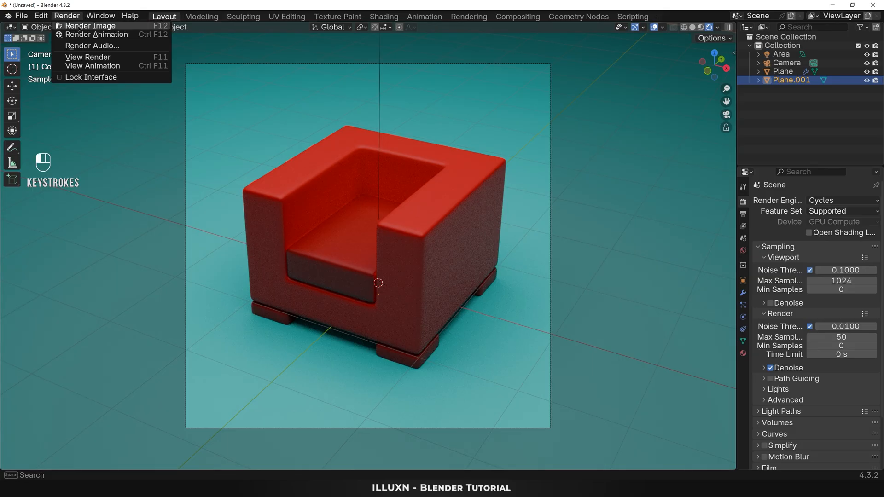
pyautogui.click(79, 27)
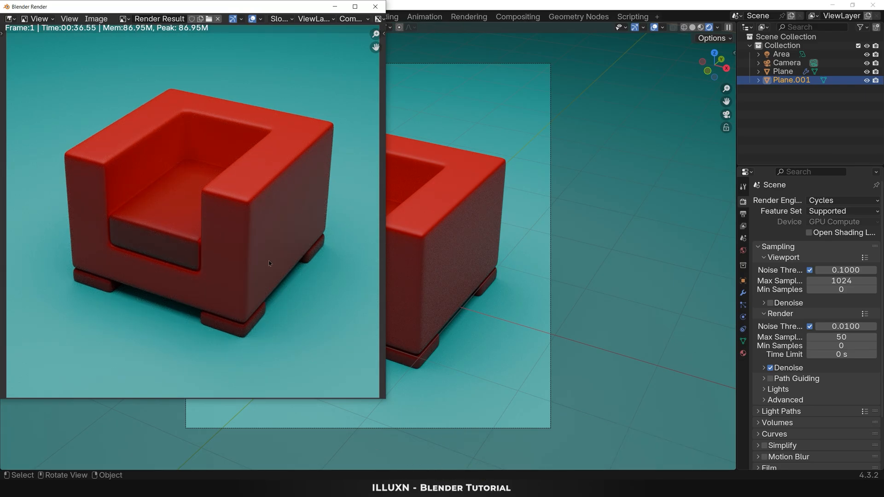
# Step: Save the rendered image as Couch1 in the BLNDR - Files folder
pyautogui.click(96, 18)
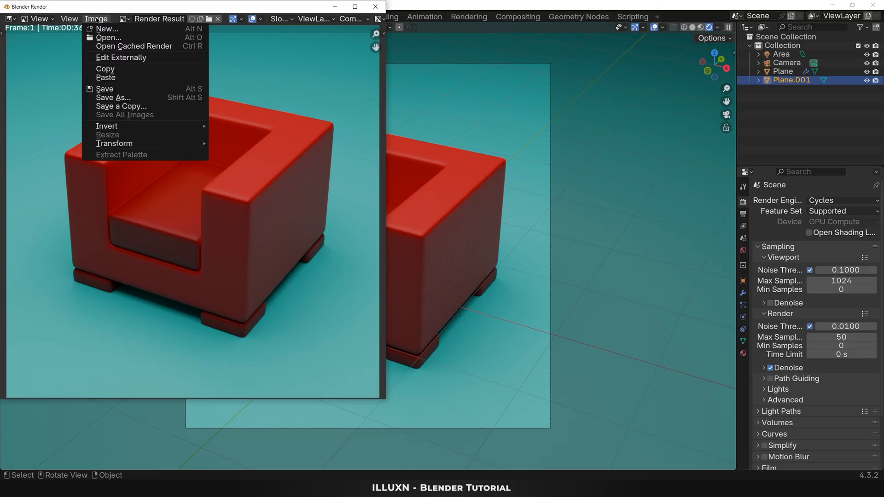
pyautogui.click(121, 98)
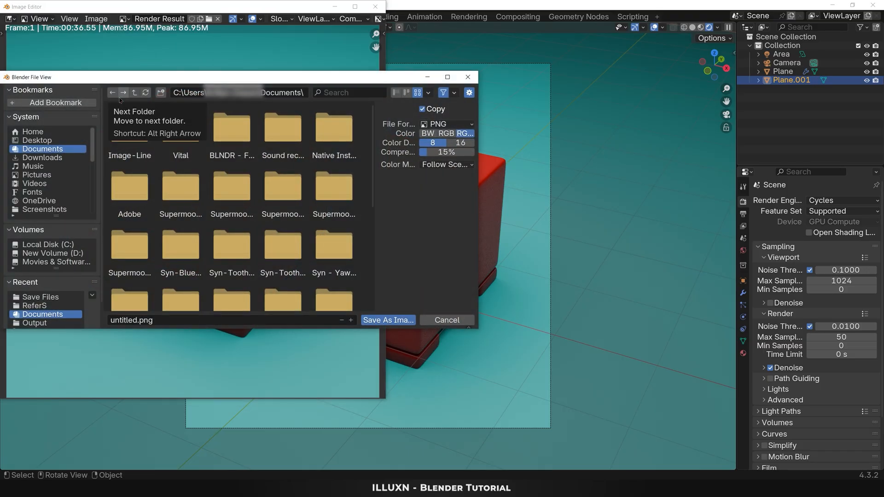
pyautogui.scroll(-8, 53, 202)
pyautogui.click(54, 193)
pyautogui.scroll(-6, 54, 195)
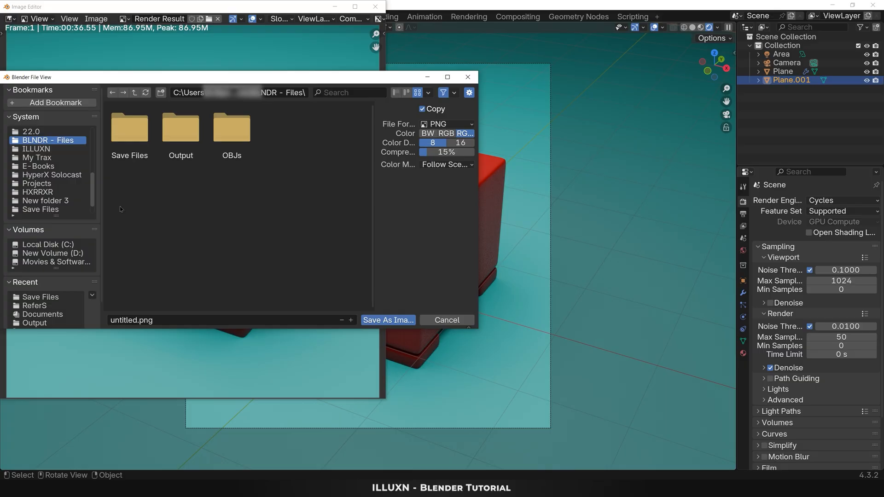
pyautogui.click(165, 320)
pyautogui.write('Couch1')
pyautogui.click(389, 320)
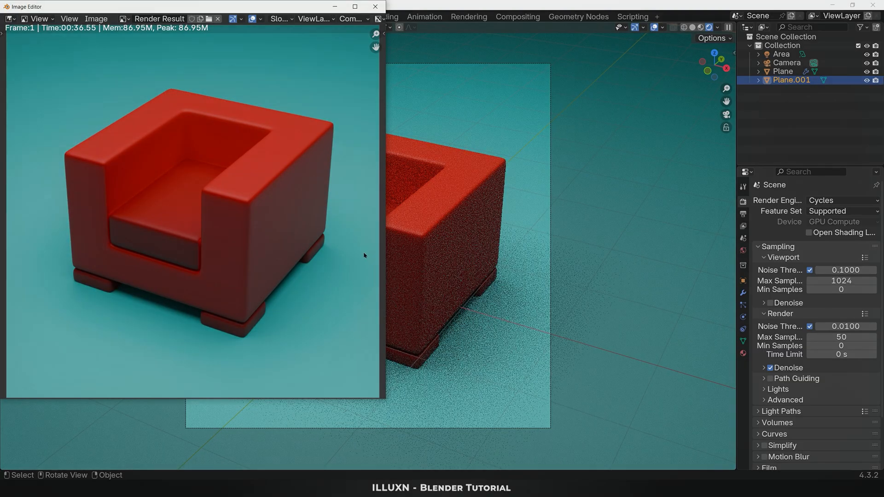